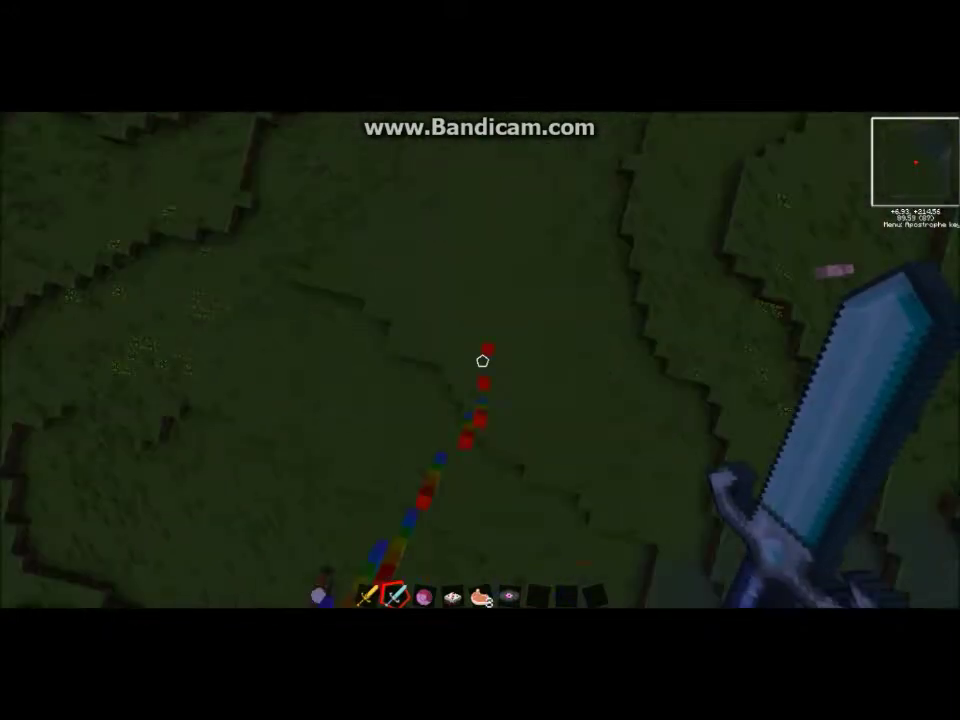
{"action": "left_click", "coordinate": [482, 360]}
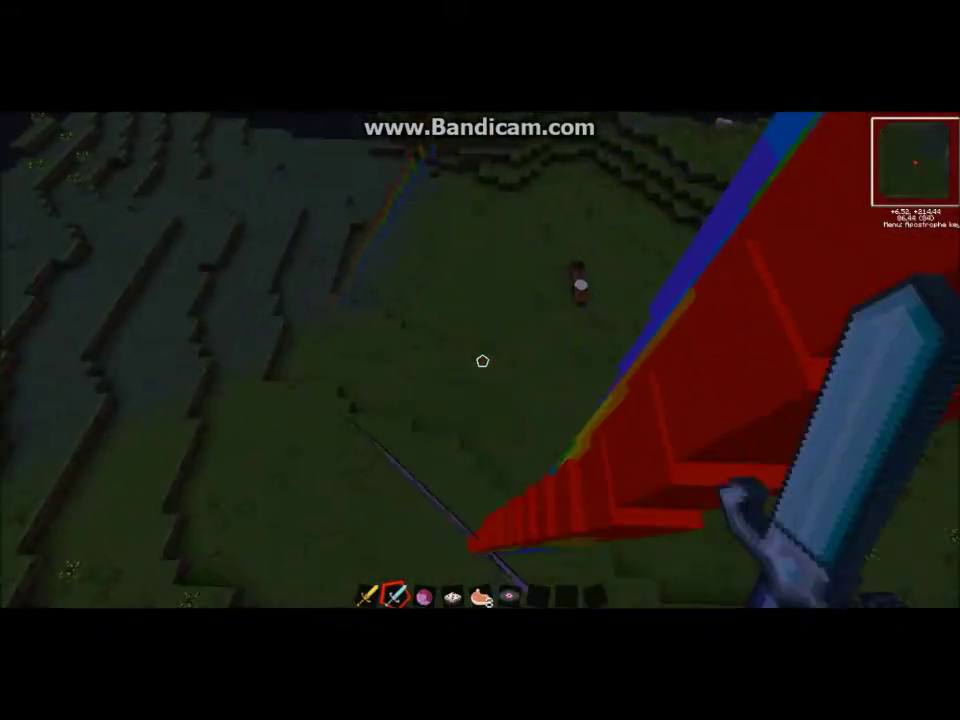
{"action": "left_click", "coordinate": [482, 360]}
{"action": "left_click", "coordinate": [482, 360]}
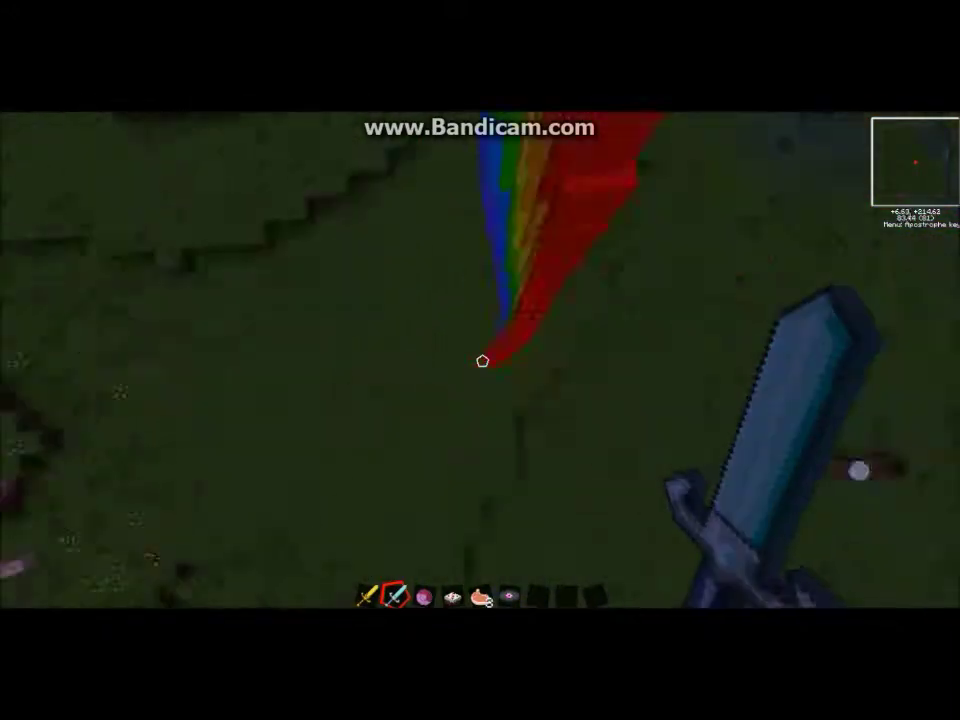
{"action": "left_click", "coordinate": [482, 360]}
{"action": "key", "text": "space"}
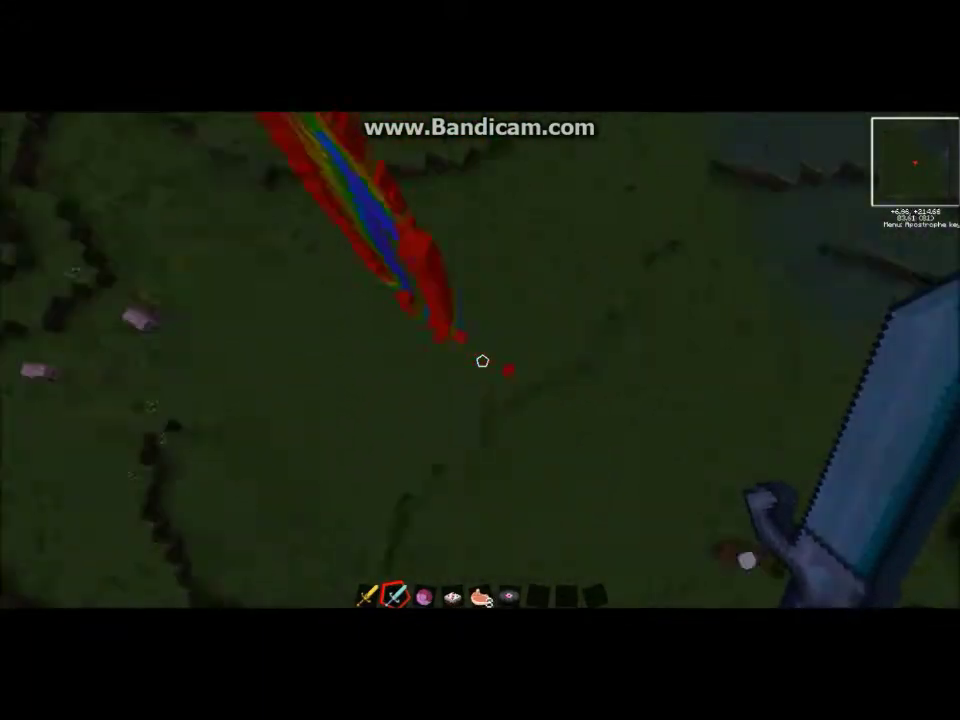
{"action": "left_click", "coordinate": [482, 360]}
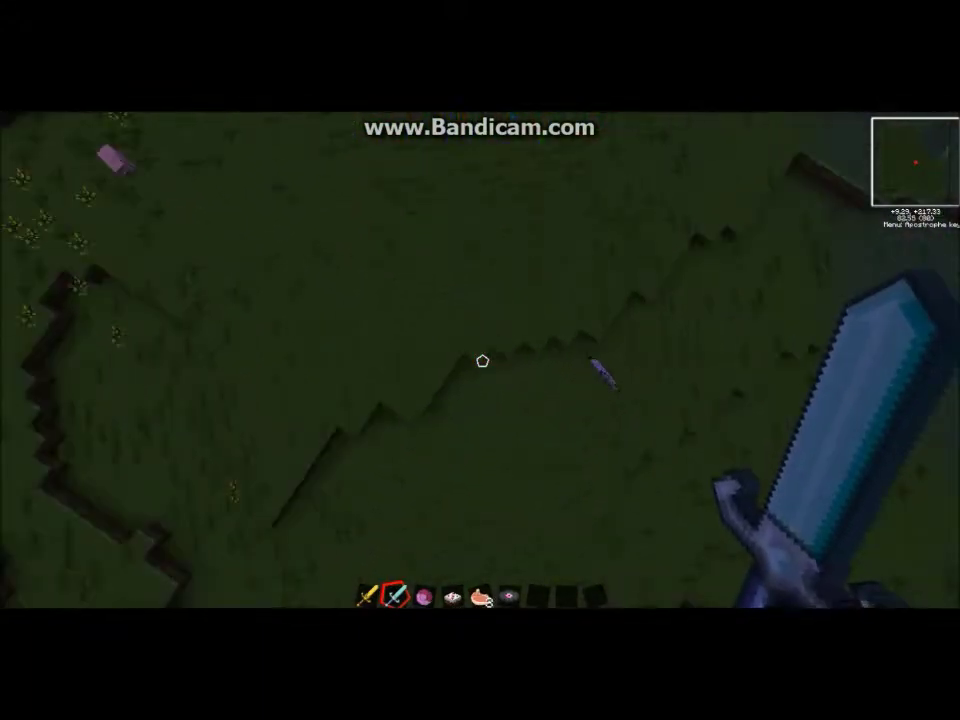
{"action": "left_click", "coordinate": [482, 360]}
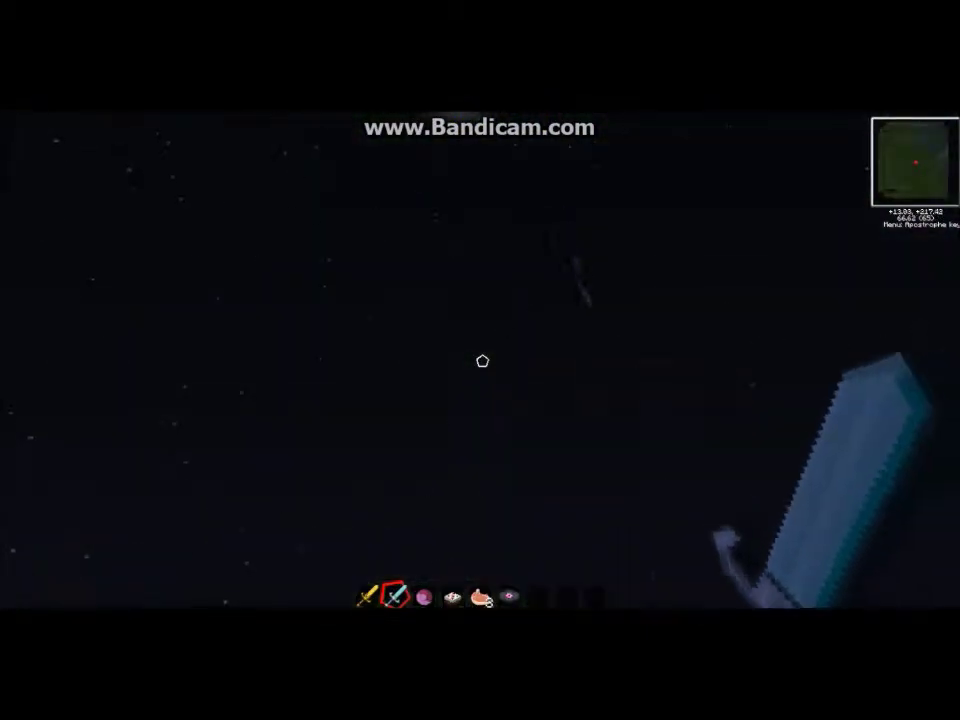
{"action": "key", "text": "w"}
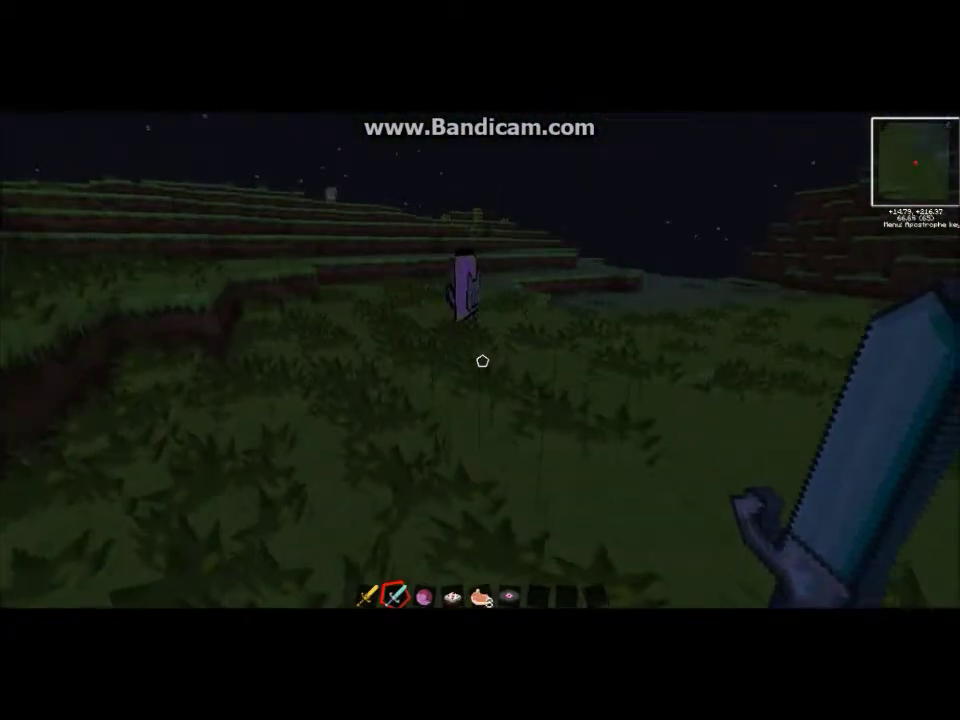
{"action": "key", "text": "w"}
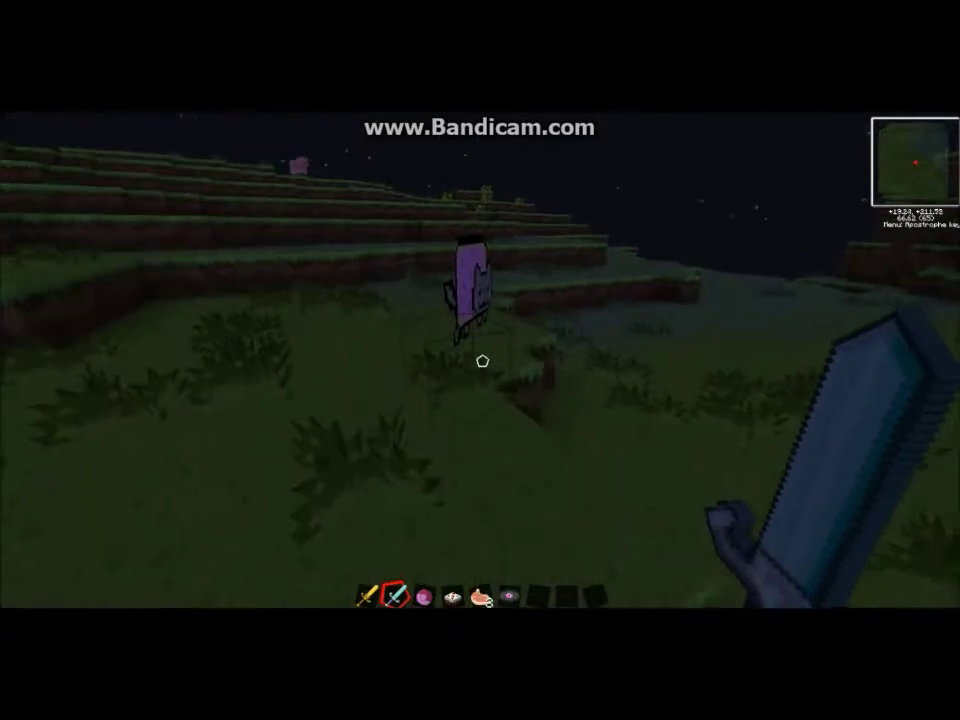
{"action": "key", "text": "w"}
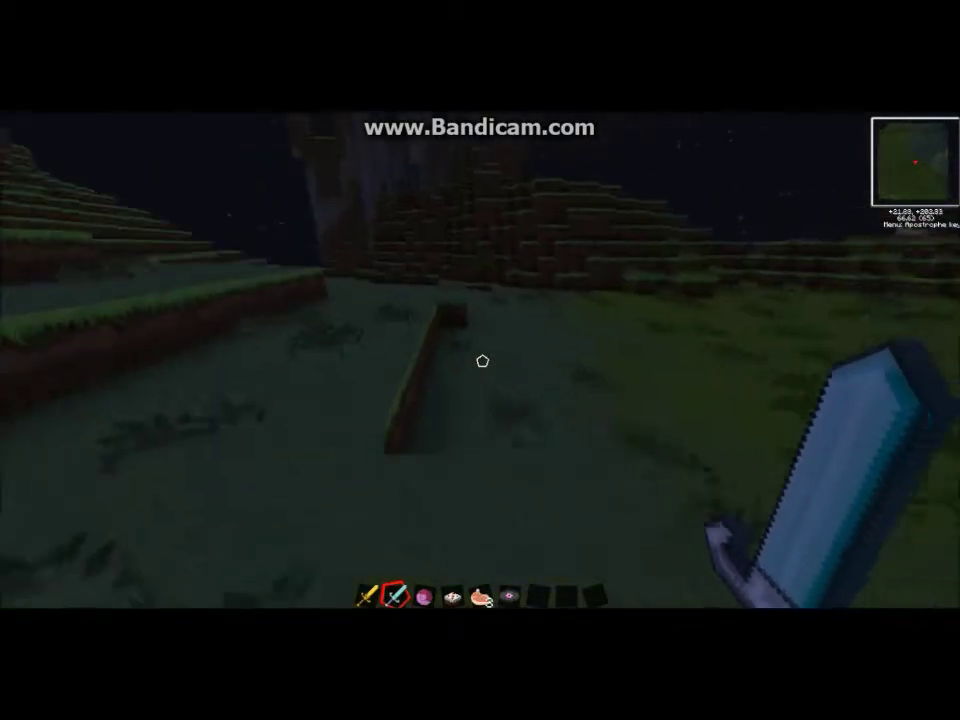
{"action": "key", "text": "w"}
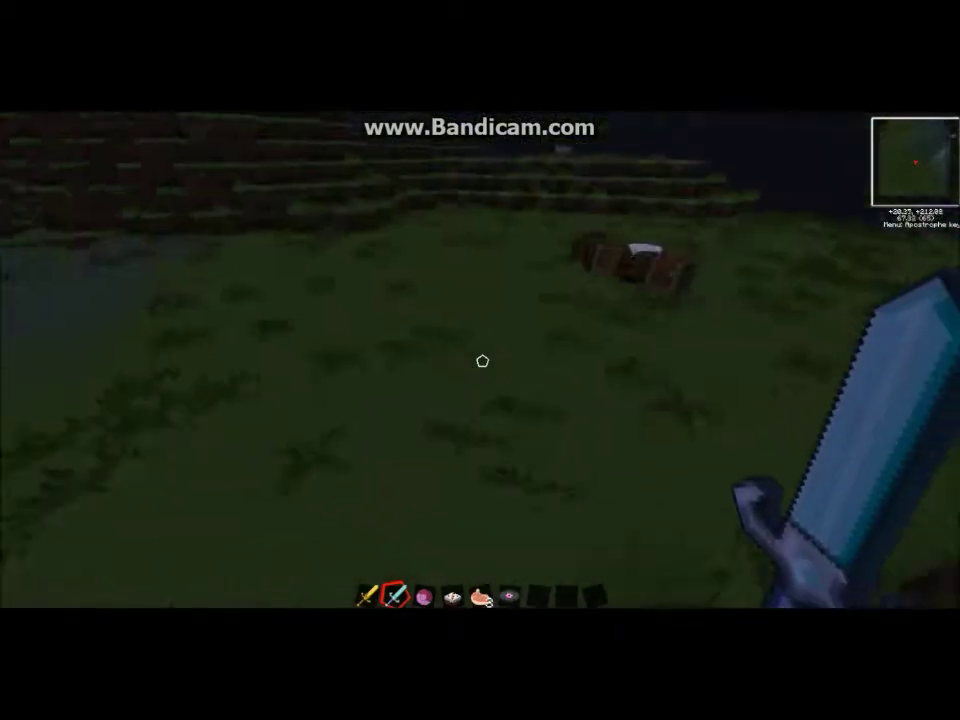
{"action": "key", "text": "w"}
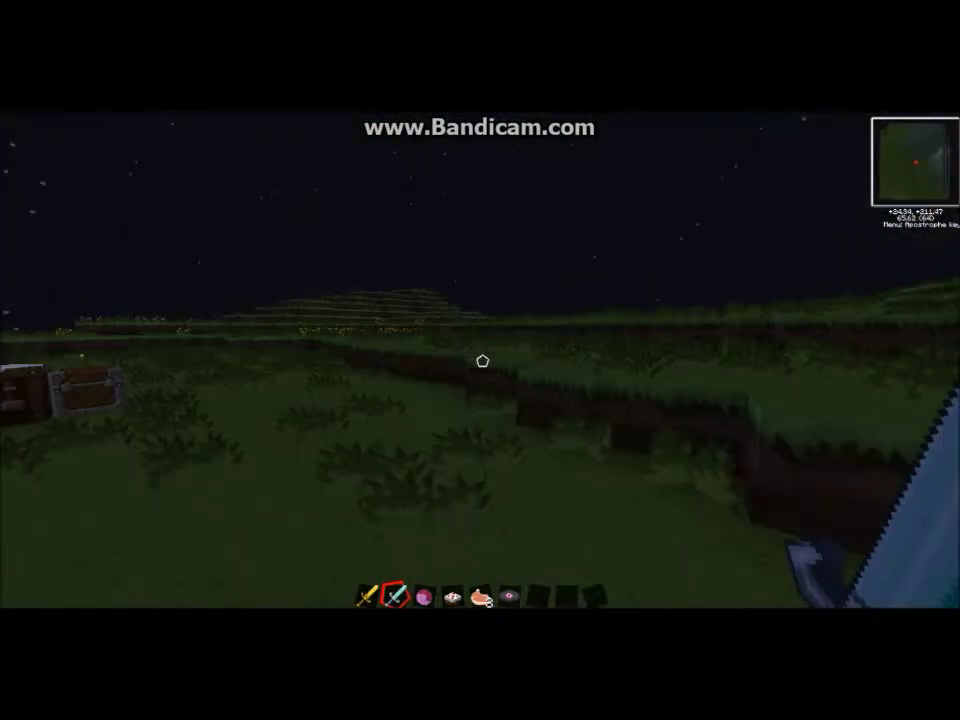
{"action": "key", "text": "w"}
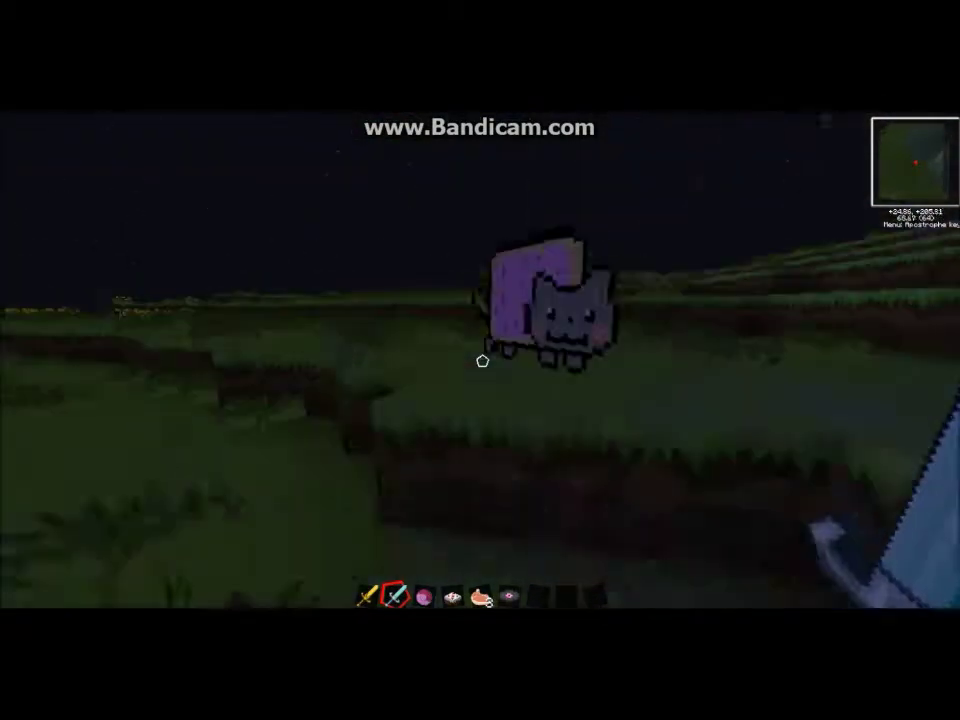
{"action": "key", "text": "w"}
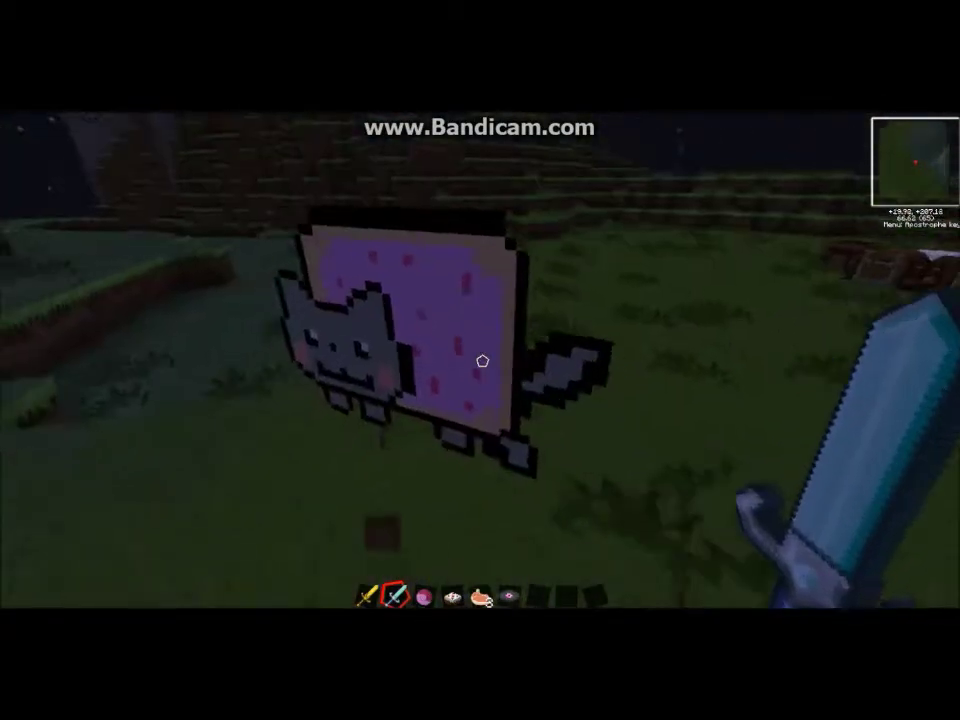
{"action": "key", "text": "w"}
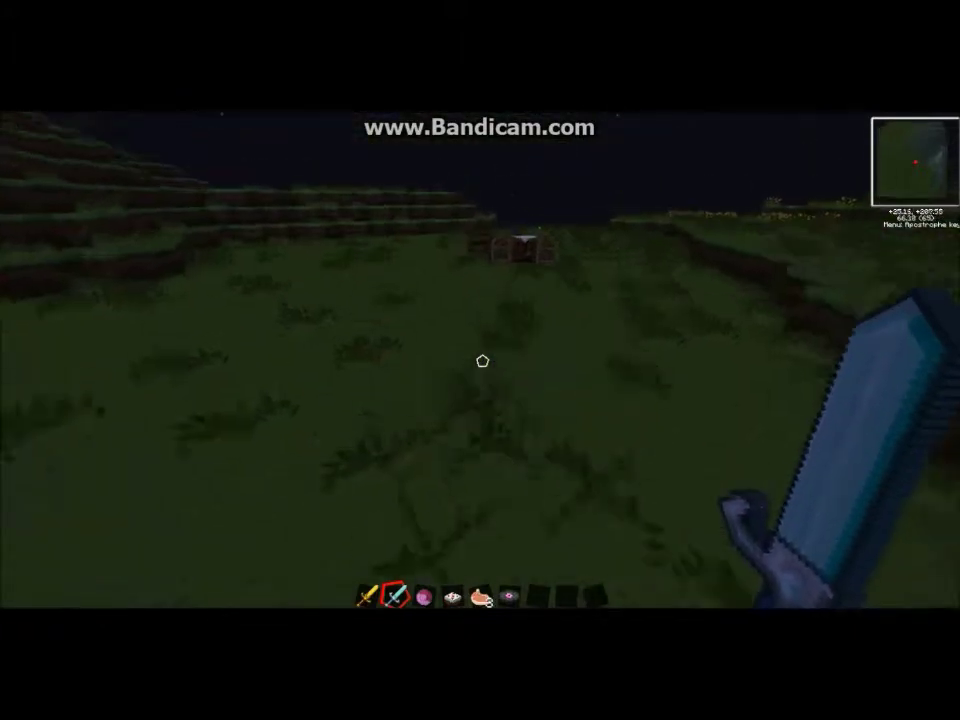
{"action": "key", "text": "w"}
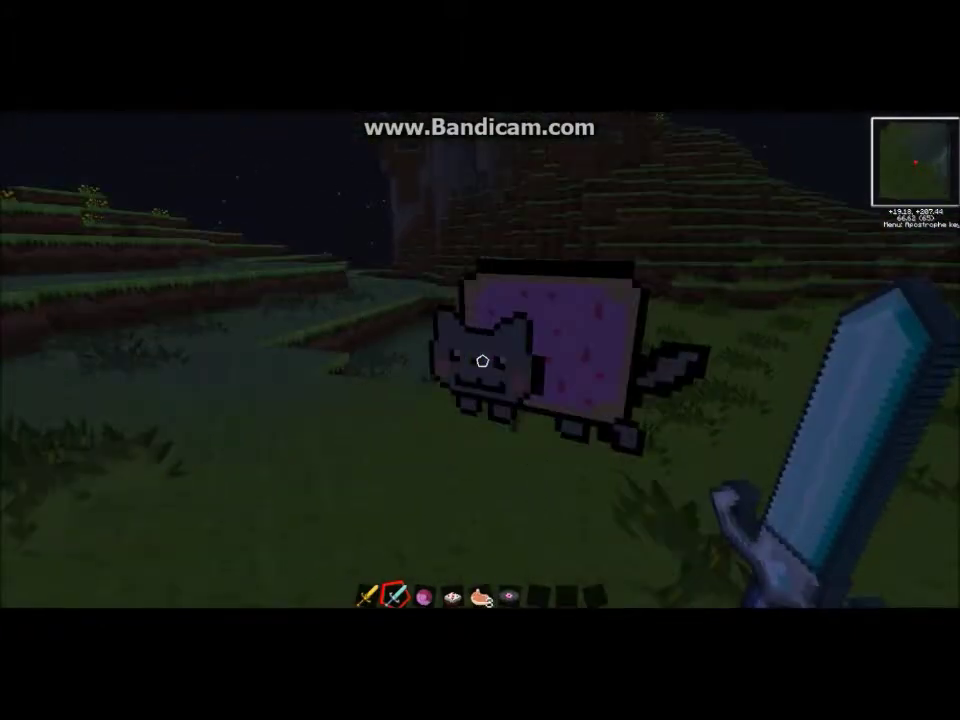
{"action": "key", "text": "w"}
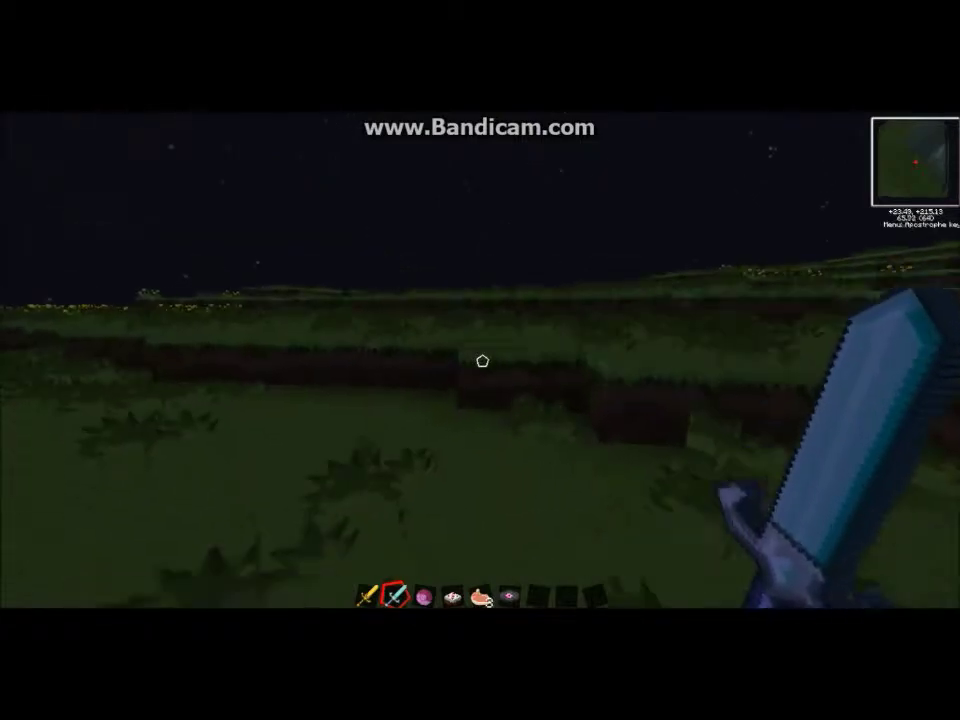
{"action": "key", "text": "w"}
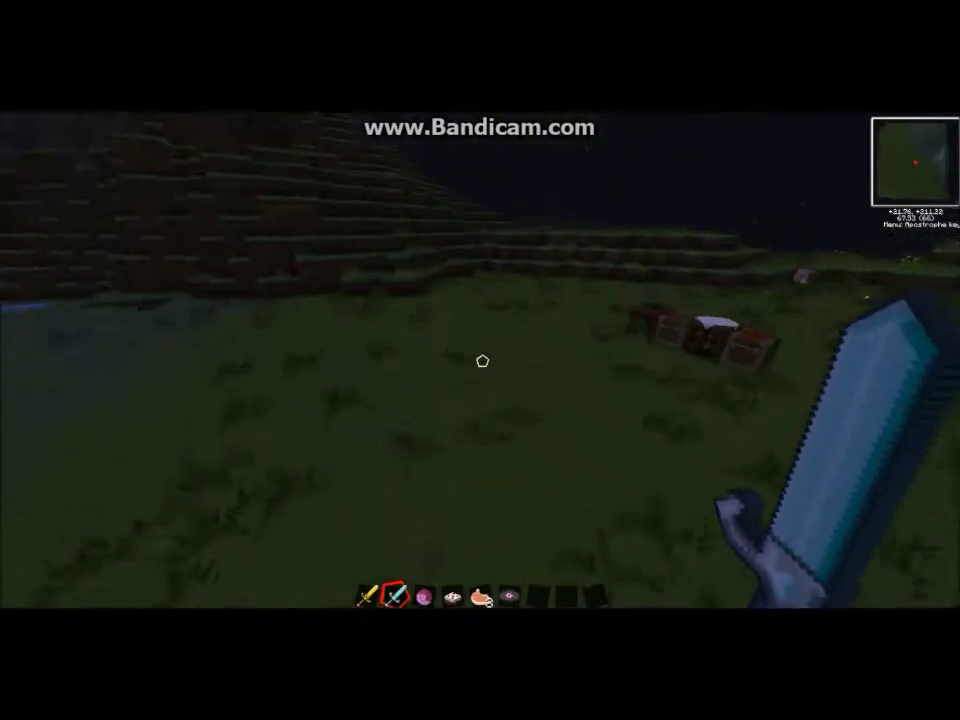
{"action": "key", "text": "w"}
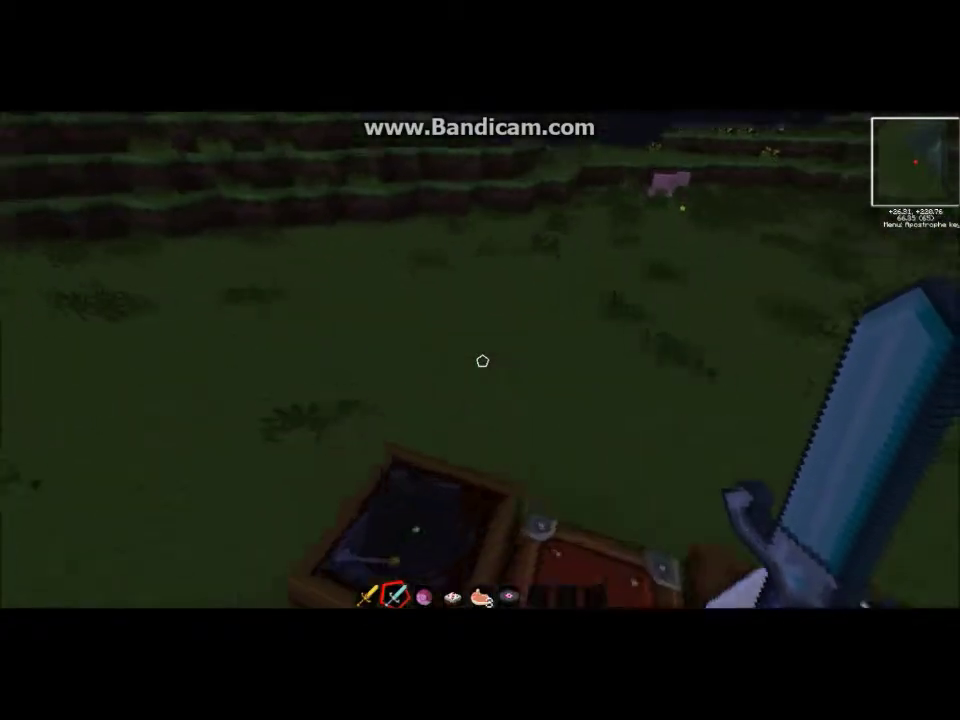
{"action": "key", "text": "w"}
{"action": "key", "text": "space"}
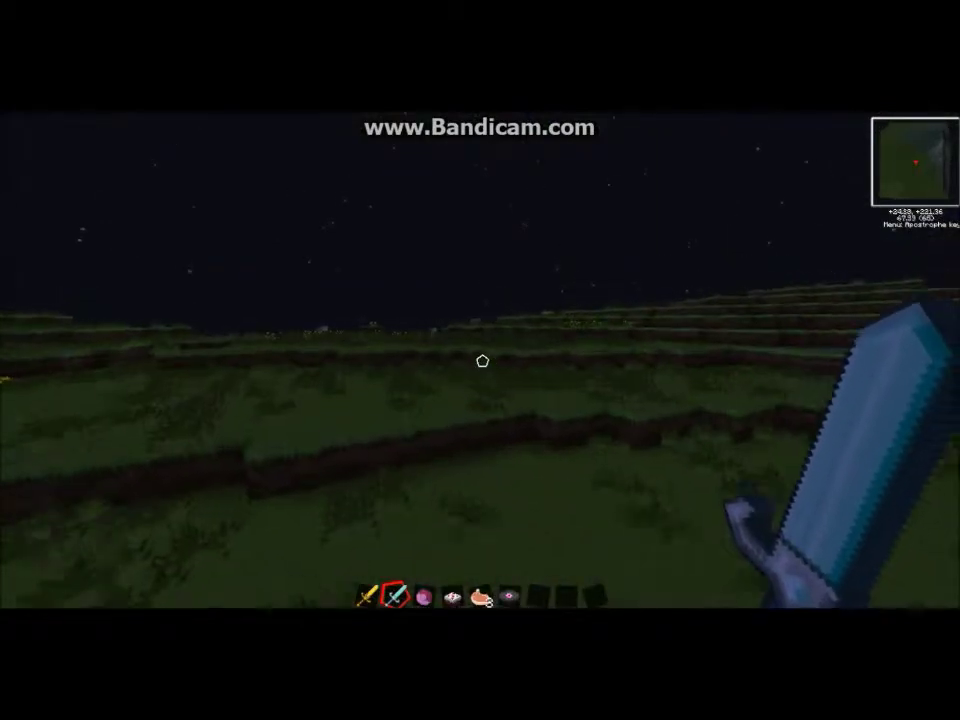
{"action": "key", "text": "w"}
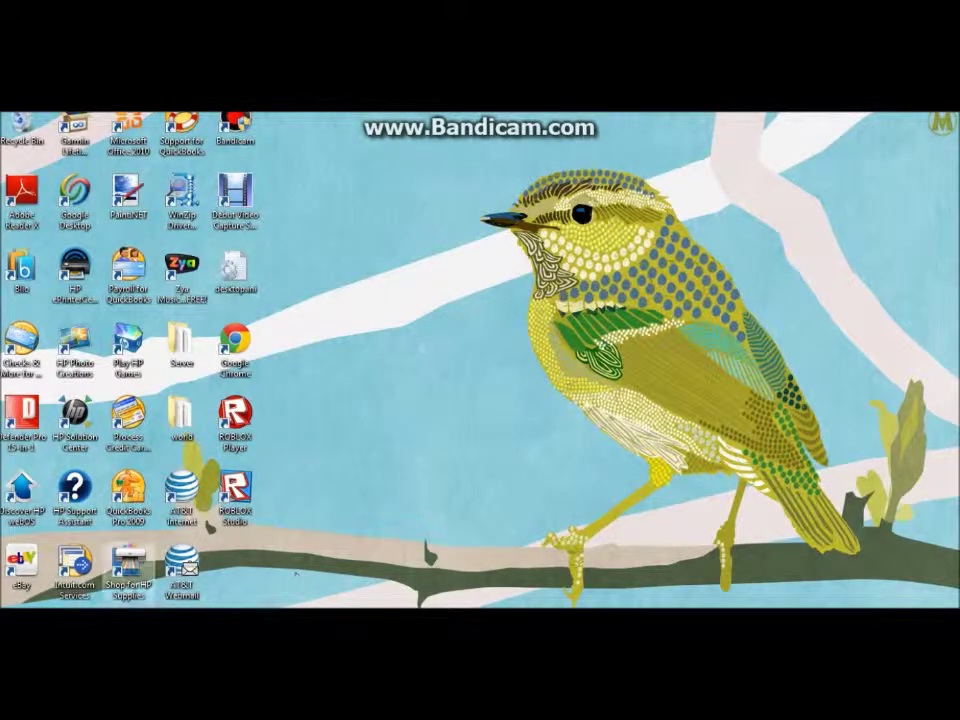
Open the NyanCat 1.1.zip archive from the Mods folder in Downloads, dismiss the licence reminder and minimize the folder window
{"action": "left_click", "coordinate": [130, 620]}
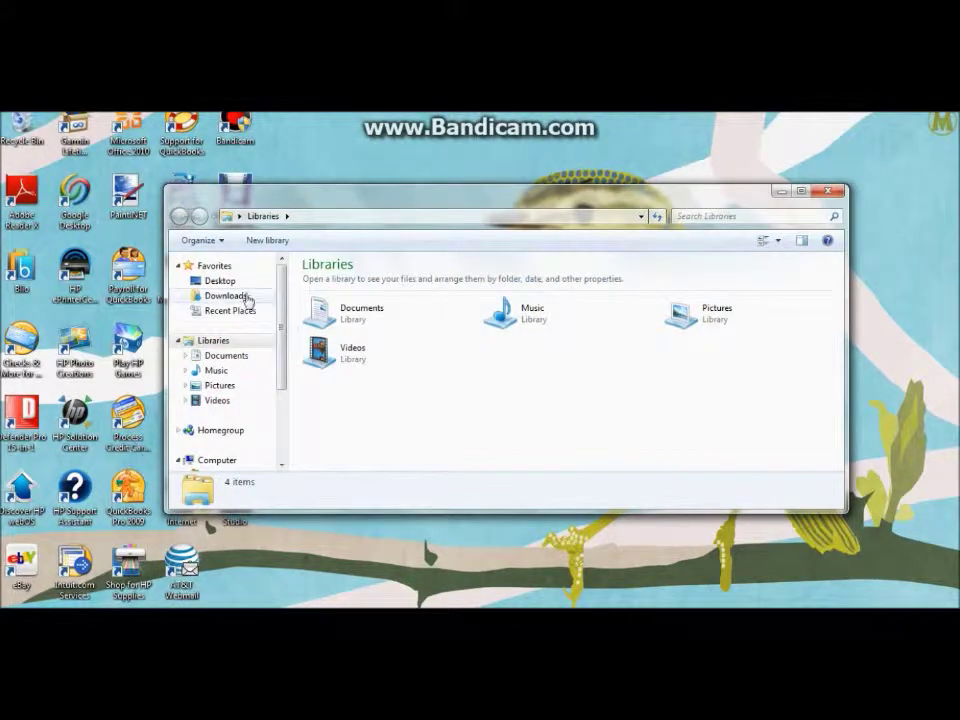
{"action": "left_click", "coordinate": [242, 298]}
{"action": "double_click", "coordinate": [395, 326]}
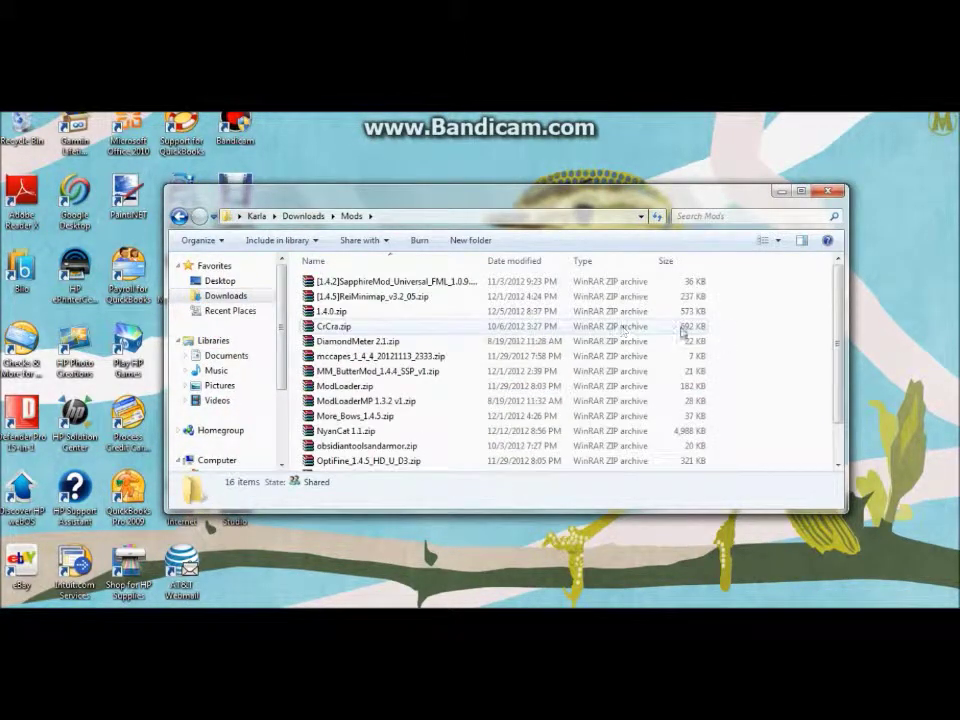
{"action": "scroll", "coordinate": [845, 405], "scroll_direction": "down", "scroll_amount": 2}
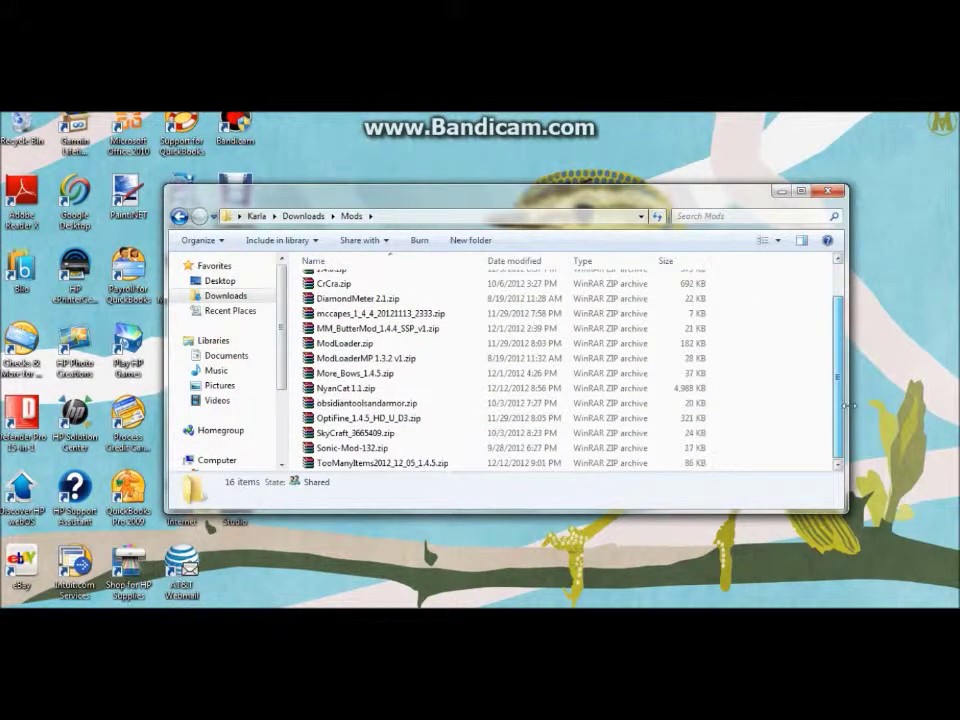
{"action": "double_click", "coordinate": [395, 389]}
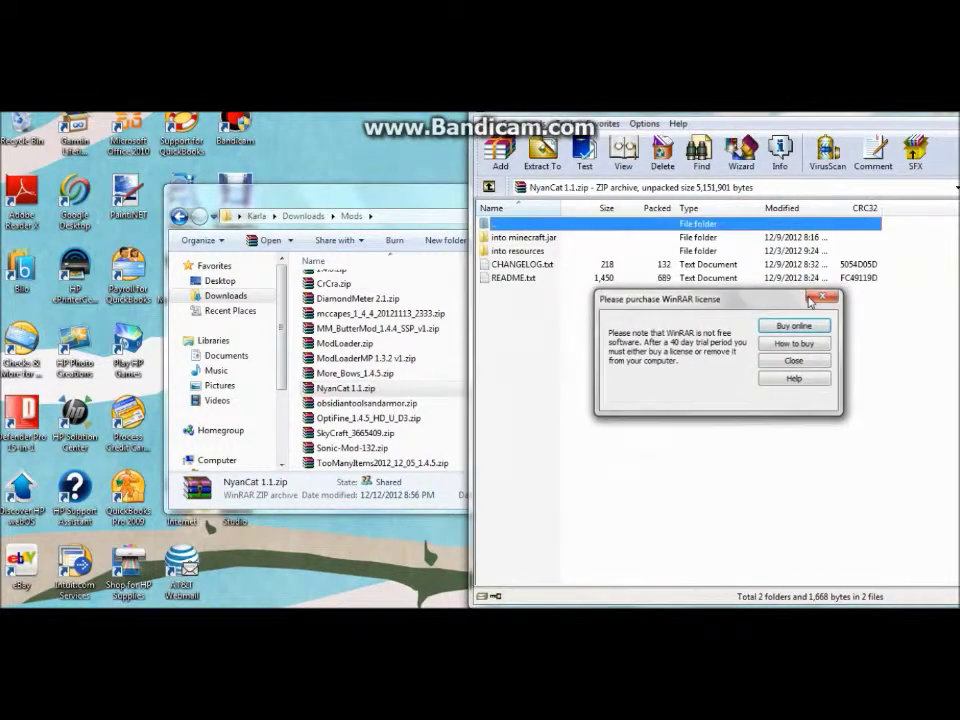
{"action": "left_click", "coordinate": [793, 360]}
{"action": "left_click", "coordinate": [341, 208]}
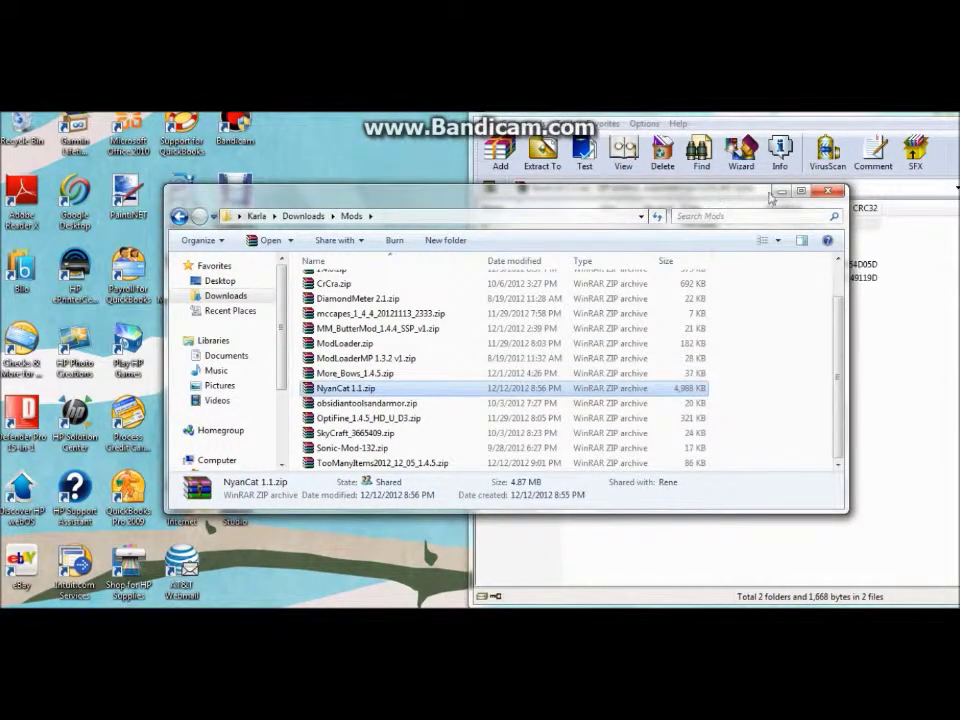
{"action": "left_click", "coordinate": [776, 193]}
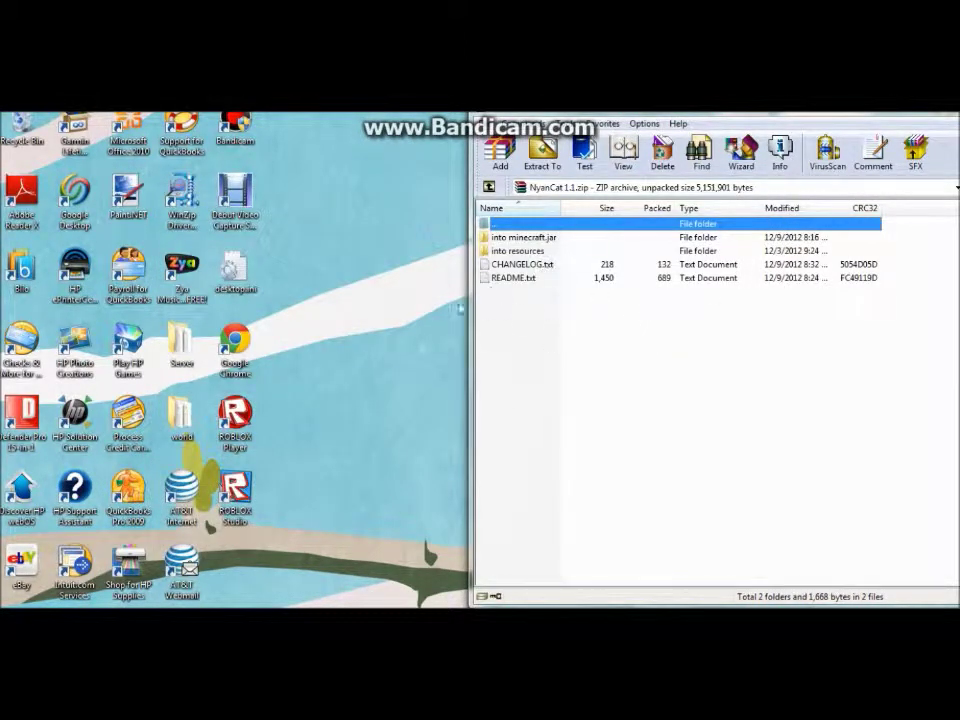
{"action": "left_click", "coordinate": [24, 607]}
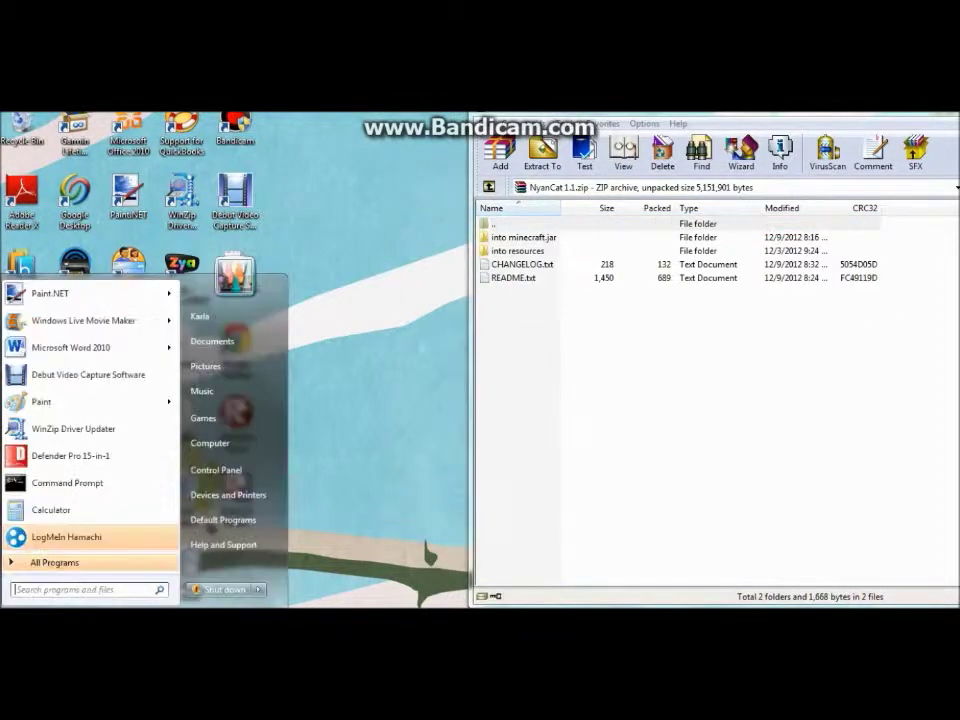
{"action": "left_click", "coordinate": [381, 513]}
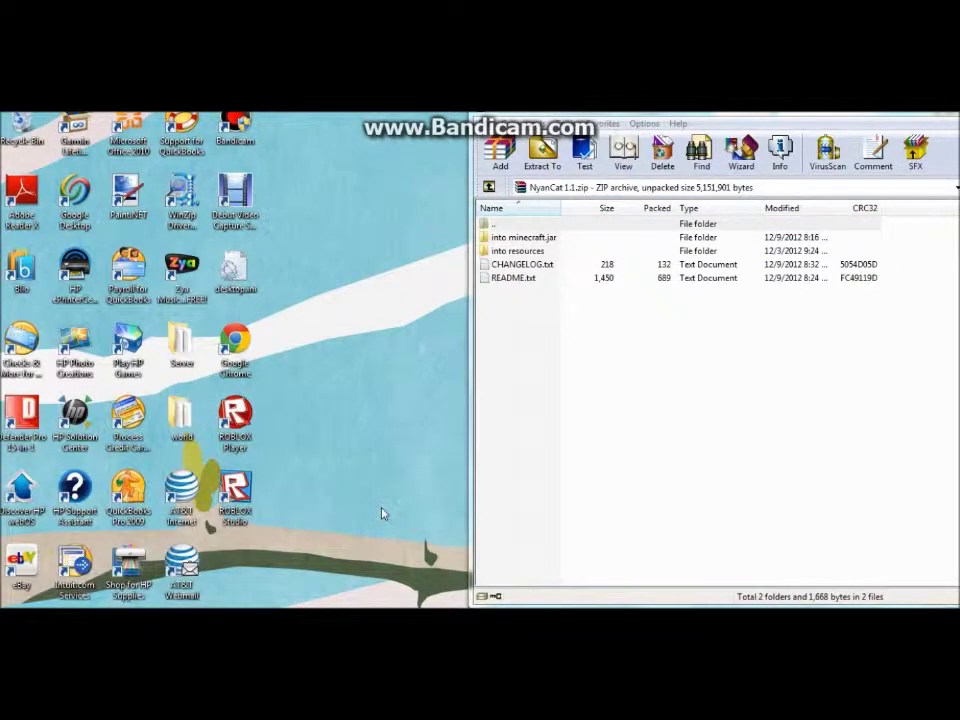
Open CHANGELOG.txt from the NyanCat archive, review its version notes and close it
{"action": "left_click", "coordinate": [563, 239]}
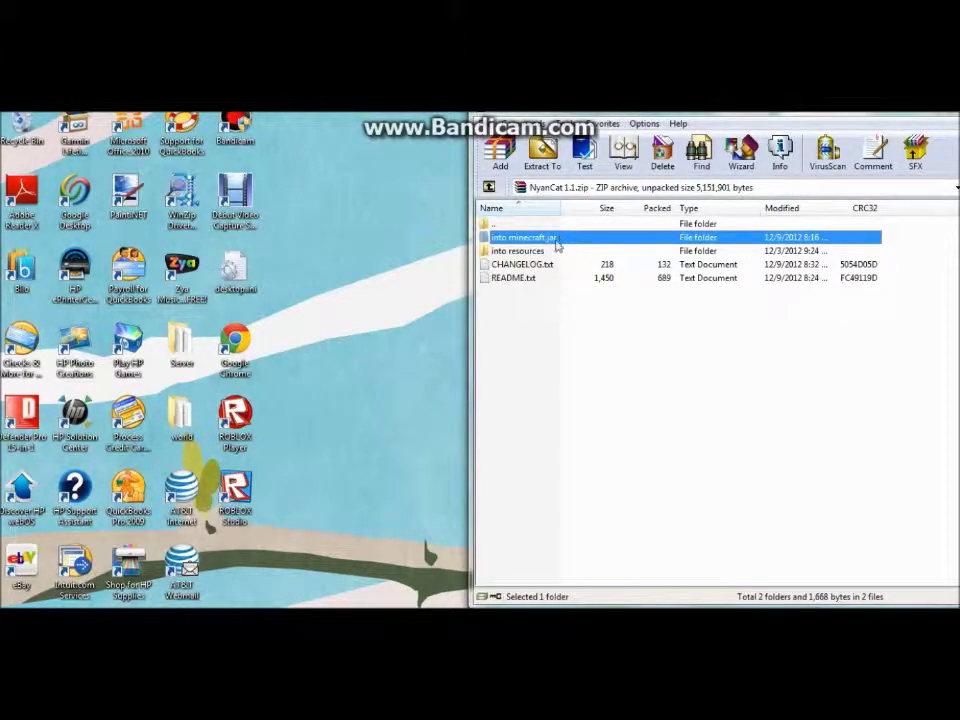
{"action": "left_click", "coordinate": [525, 251]}
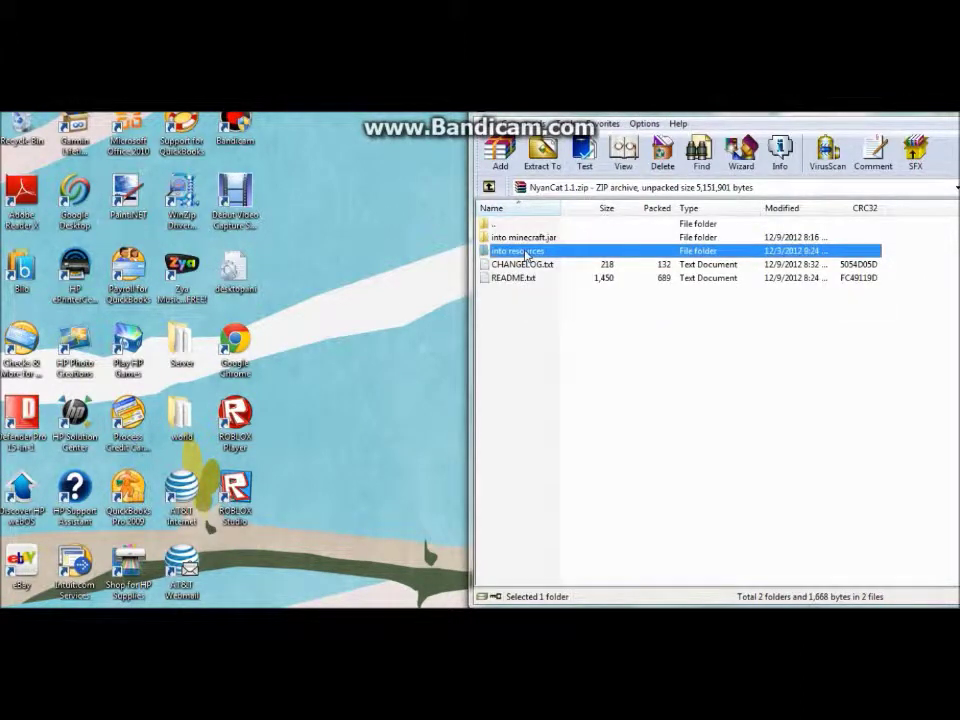
{"action": "left_click", "coordinate": [532, 267]}
{"action": "left_click", "coordinate": [531, 279]}
{"action": "left_click", "coordinate": [532, 266]}
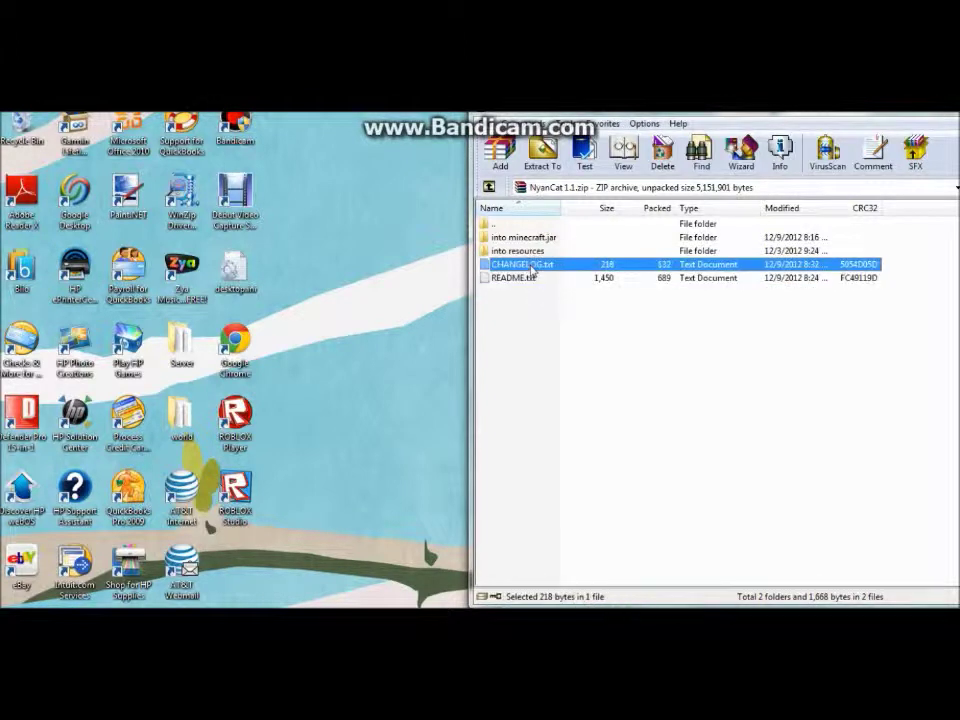
{"action": "key", "text": "Down"}
{"action": "key", "text": "Up"}
{"action": "key", "text": "Return"}
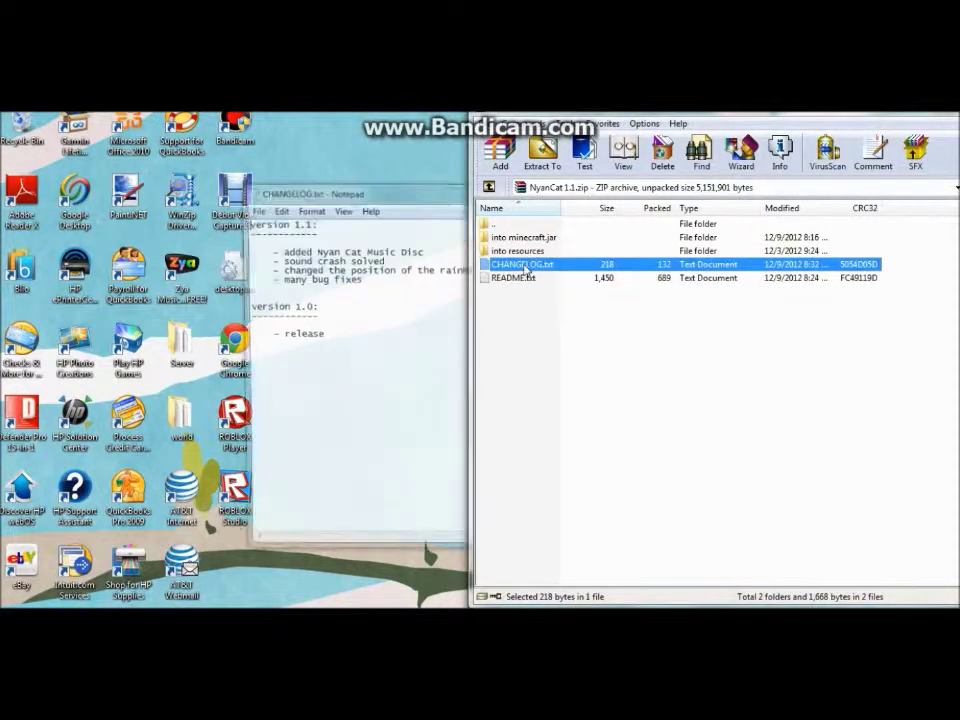
{"action": "left_click", "coordinate": [358, 195]}
{"action": "left_click_drag", "start_coordinate": [430, 197], "coordinate": [305, 205]}
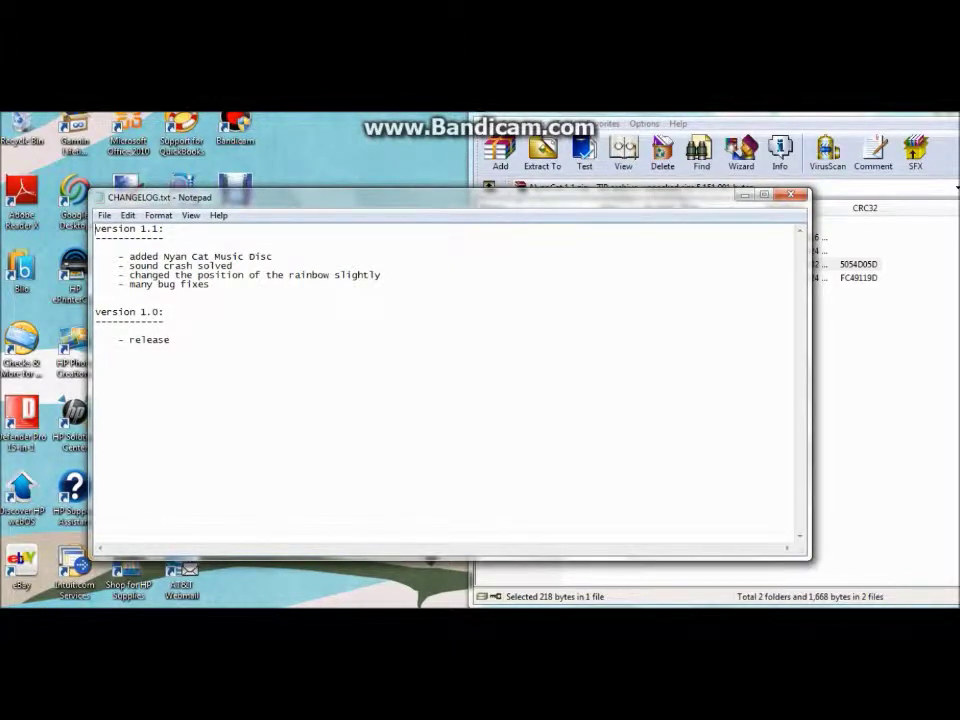
{"action": "left_click", "coordinate": [793, 195]}
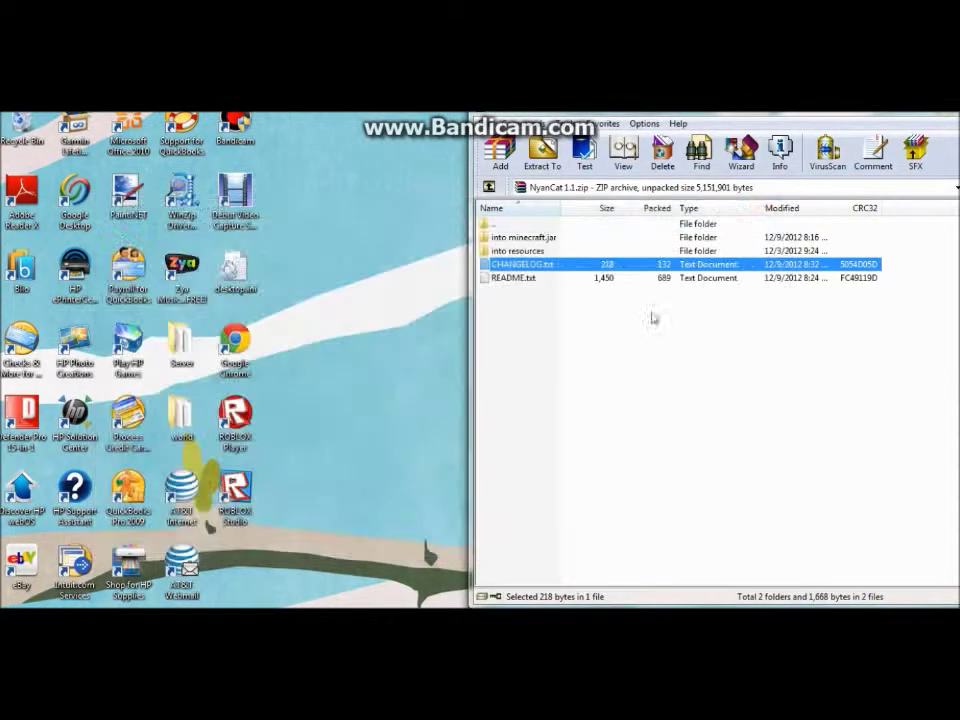
Open README.txt from the archive and reposition its window to read the installation guide
{"action": "double_click", "coordinate": [597, 279]}
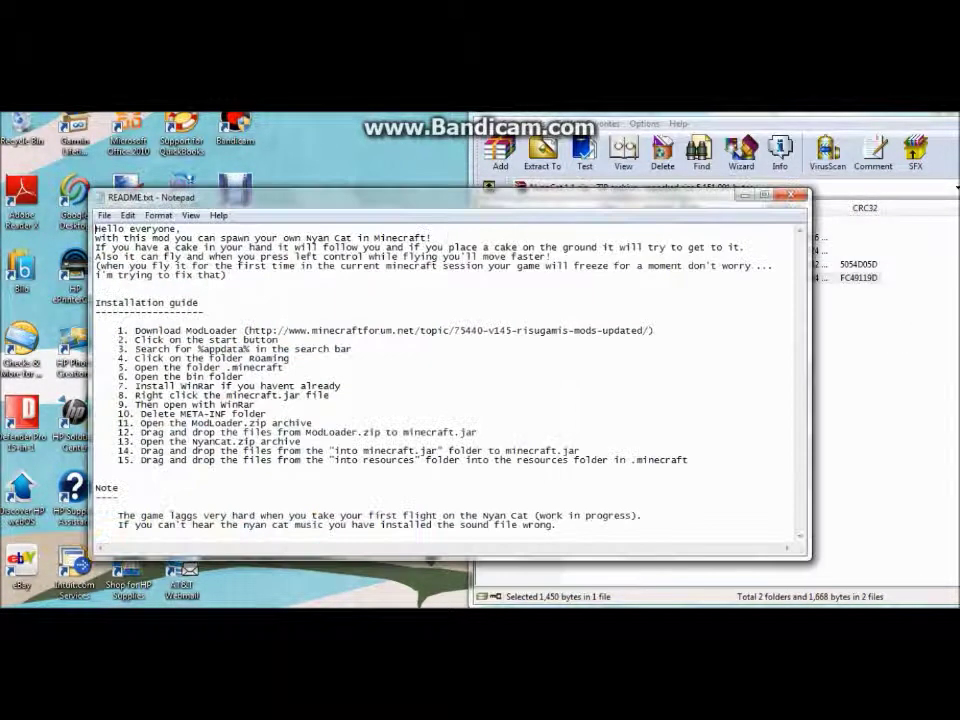
{"action": "left_click_drag", "start_coordinate": [484, 205], "coordinate": [454, 195]}
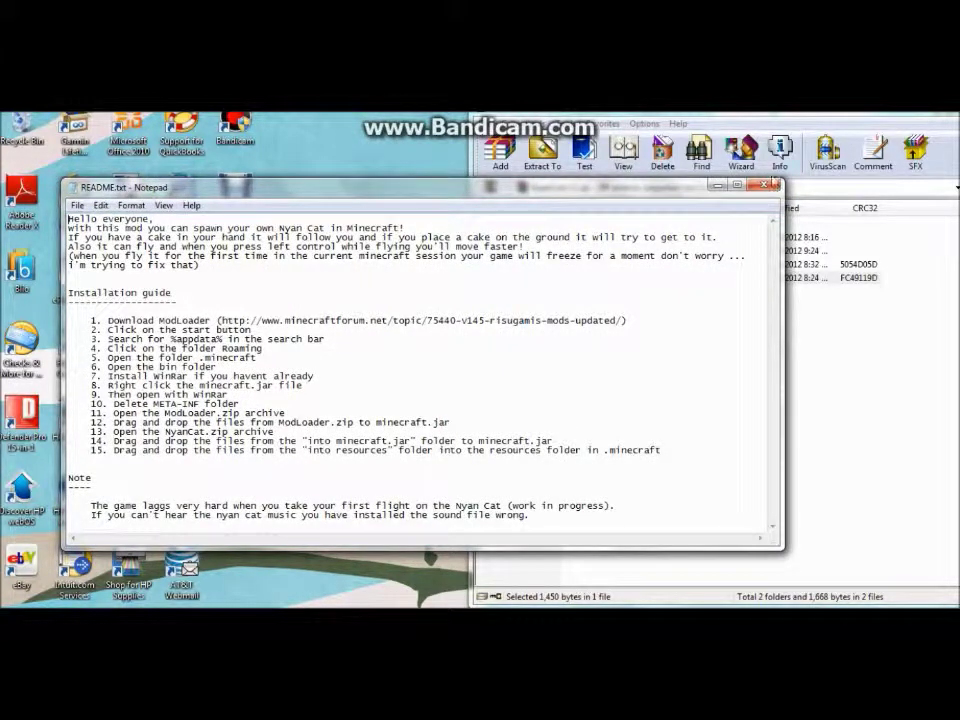
Review the ModLoader download entry in the README installation guide and close README.txt
{"action": "mouse_move", "coordinate": [108, 321]}
{"action": "left_mouse_down"}
{"action": "mouse_move", "coordinate": [160, 321]}
{"action": "mouse_move", "coordinate": [72, 321]}
{"action": "mouse_move", "coordinate": [207, 321]}
{"action": "mouse_move", "coordinate": [113, 321]}
{"action": "left_mouse_up"}
{"action": "left_click", "coordinate": [775, 188]}
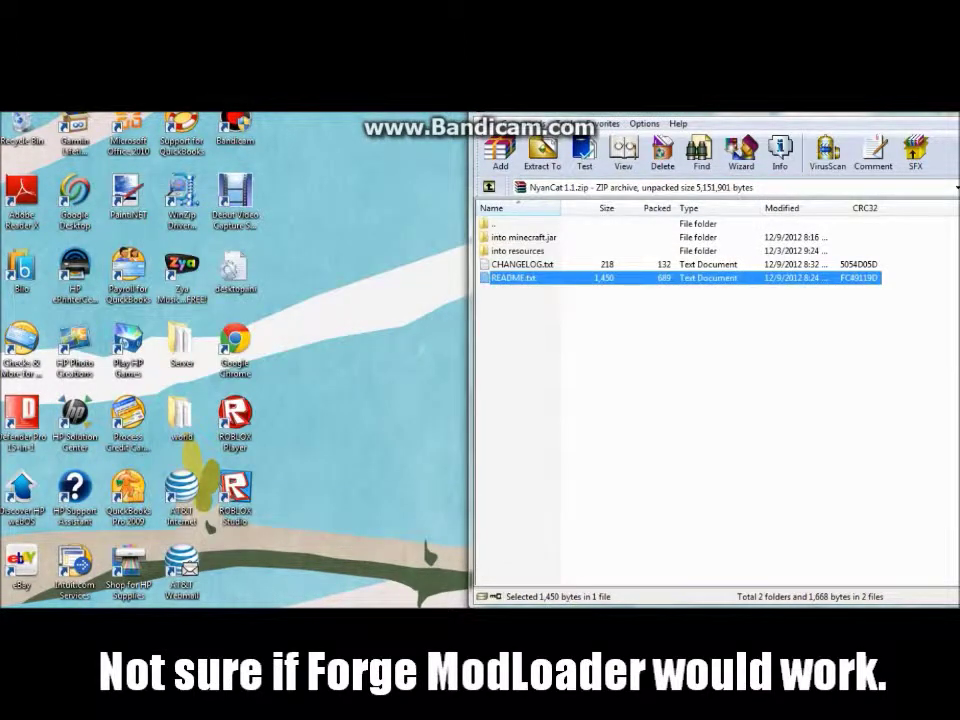
{"action": "key", "text": "super"}
{"action": "left_click", "coordinate": [383, 474]}
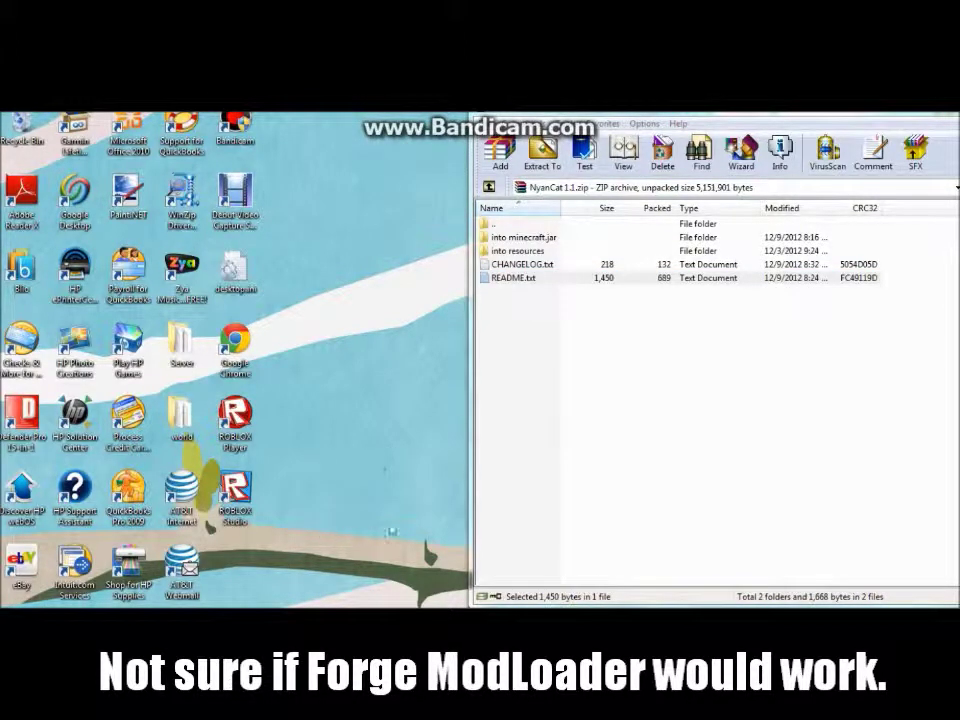
Open the Roaming folder by running %appdata% from the Run dialog
{"action": "key", "text": "super"}
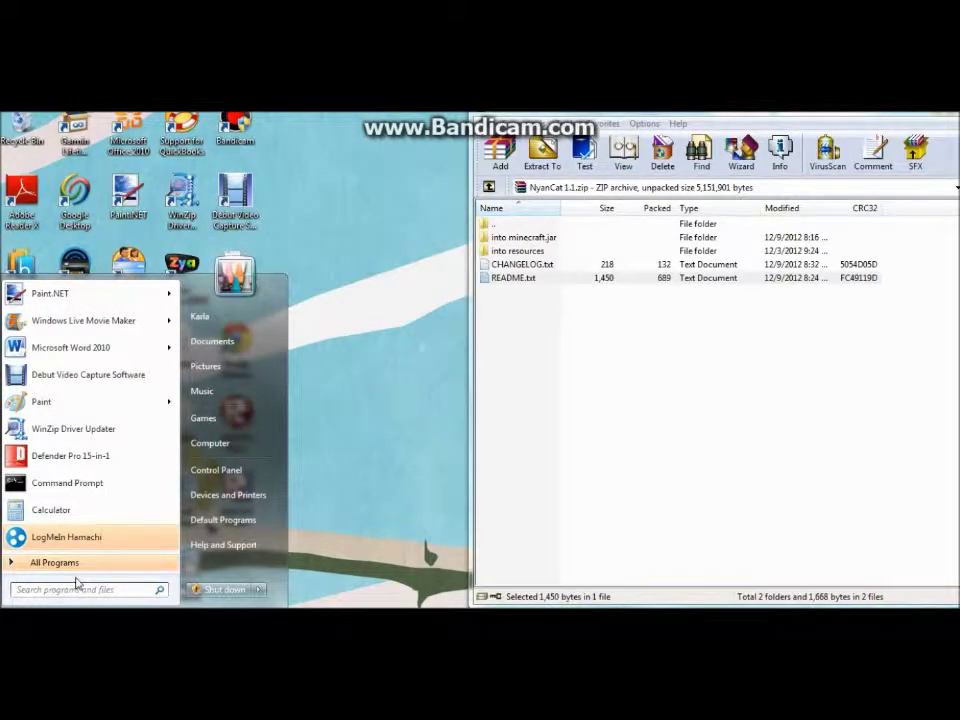
{"action": "type", "text": "ru"}
{"action": "key", "text": "Return"}
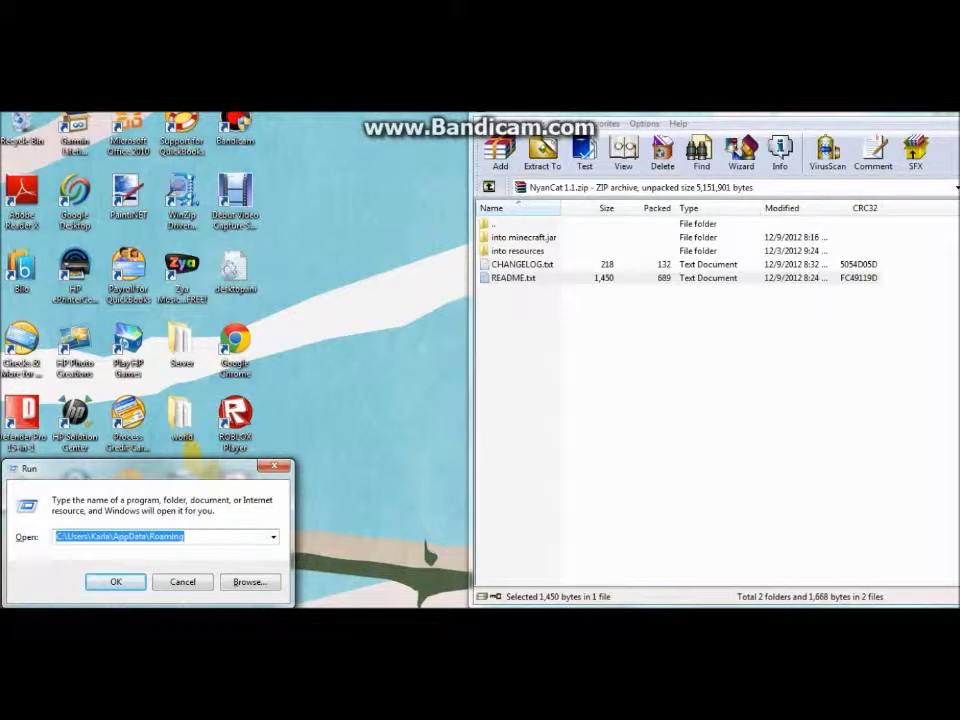
{"action": "key", "text": "BackSpace"}
{"action": "type", "text": "%"}
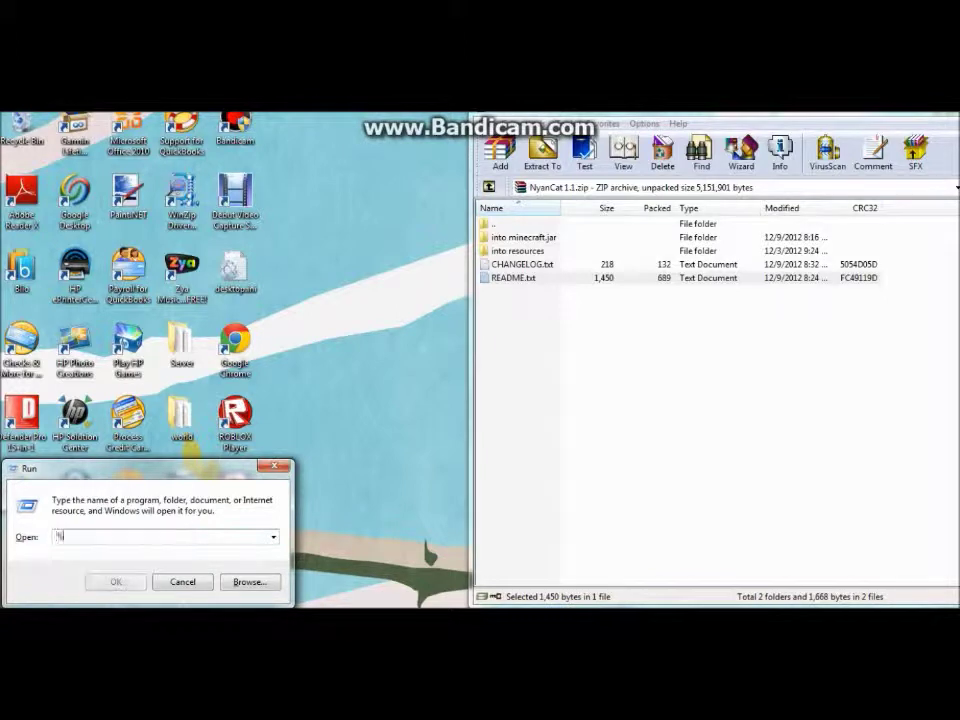
{"action": "type", "text": "appdata%"}
{"action": "key", "text": "Return"}
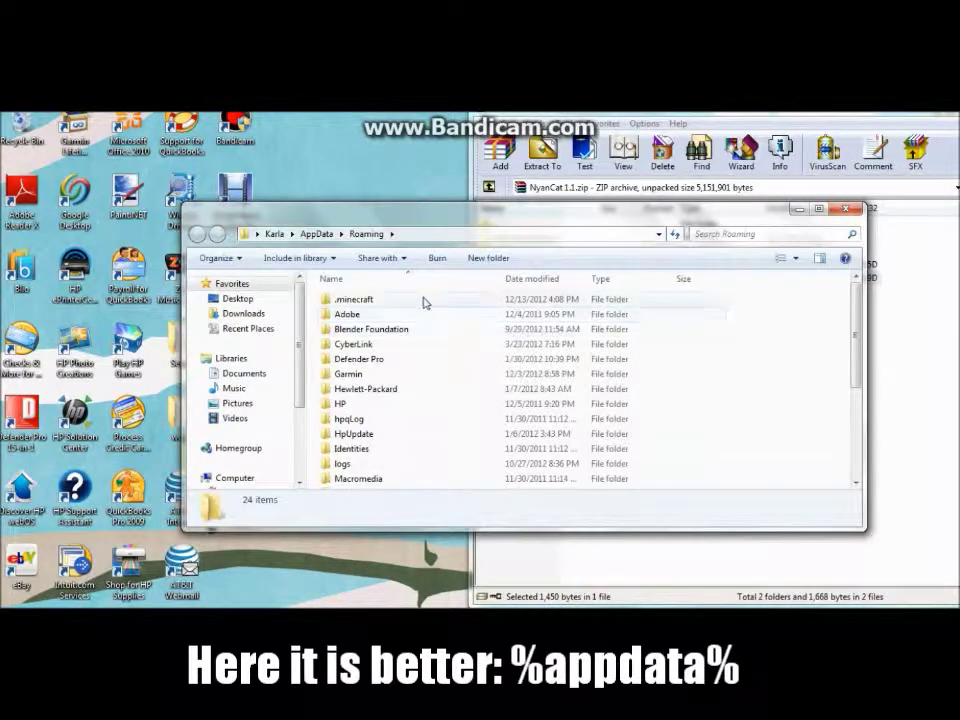
Go to the .minecraft\bin folder and open minecraft.jar with WinRAR archiver
{"action": "double_click", "coordinate": [423, 301]}
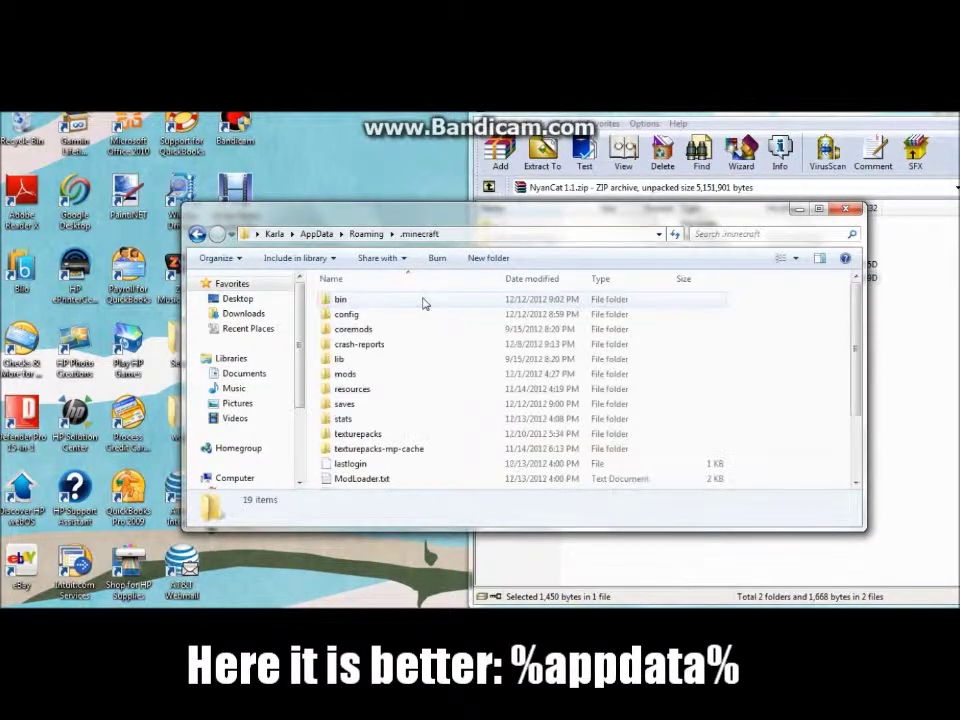
{"action": "double_click", "coordinate": [341, 300]}
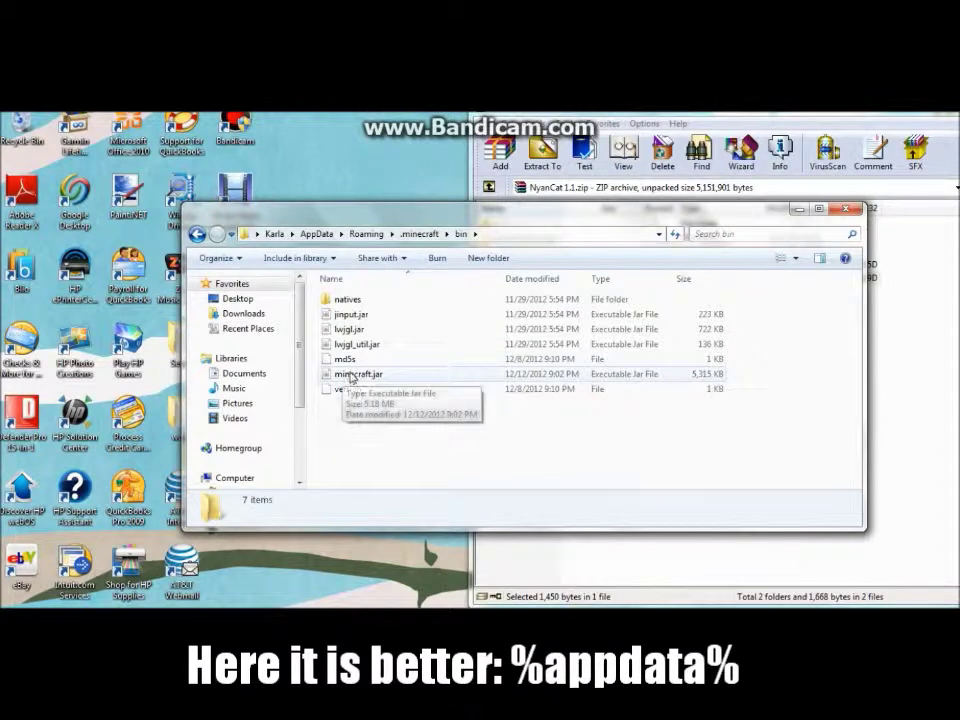
{"action": "left_click", "coordinate": [351, 376]}
{"action": "right_click", "coordinate": [350, 377]}
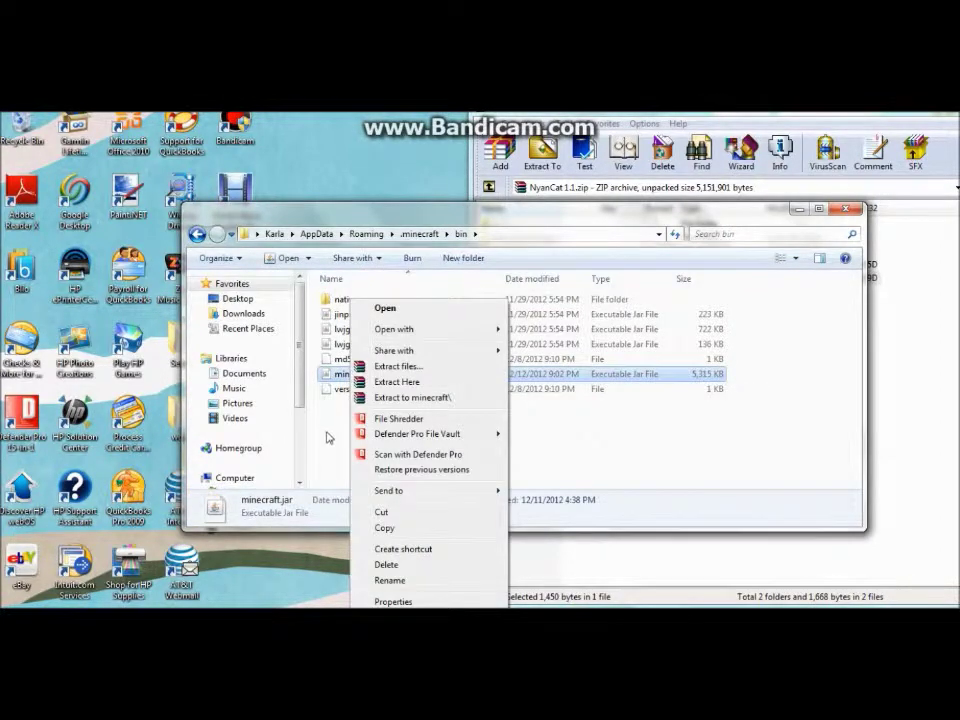
{"action": "left_click", "coordinate": [332, 435]}
{"action": "left_click", "coordinate": [341, 382]}
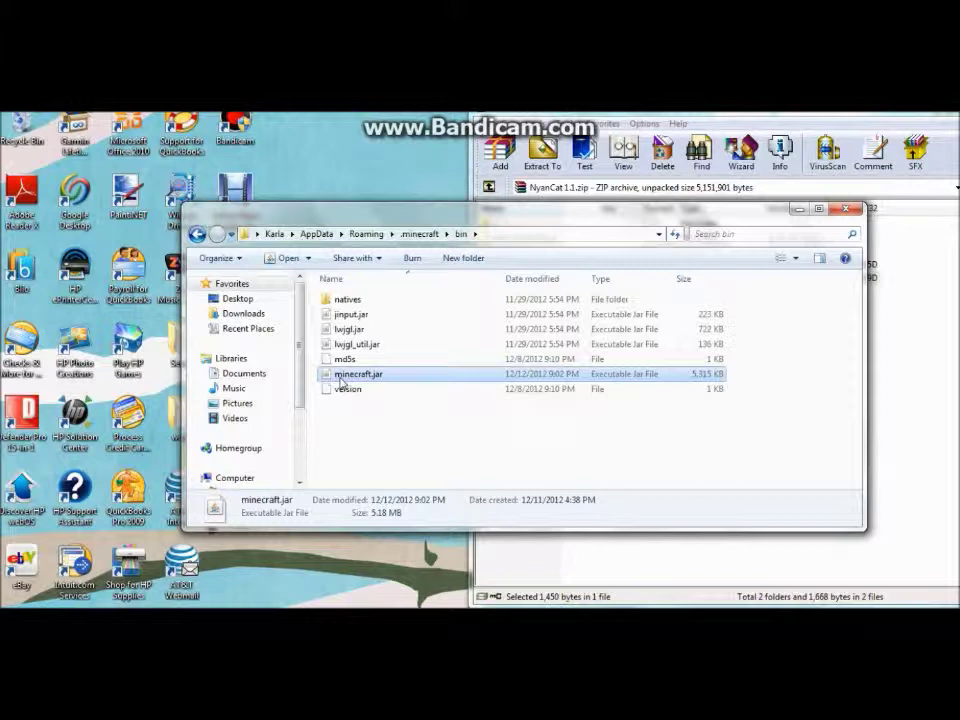
{"action": "right_click", "coordinate": [341, 382]}
{"action": "mouse_move", "coordinate": [377, 332]}
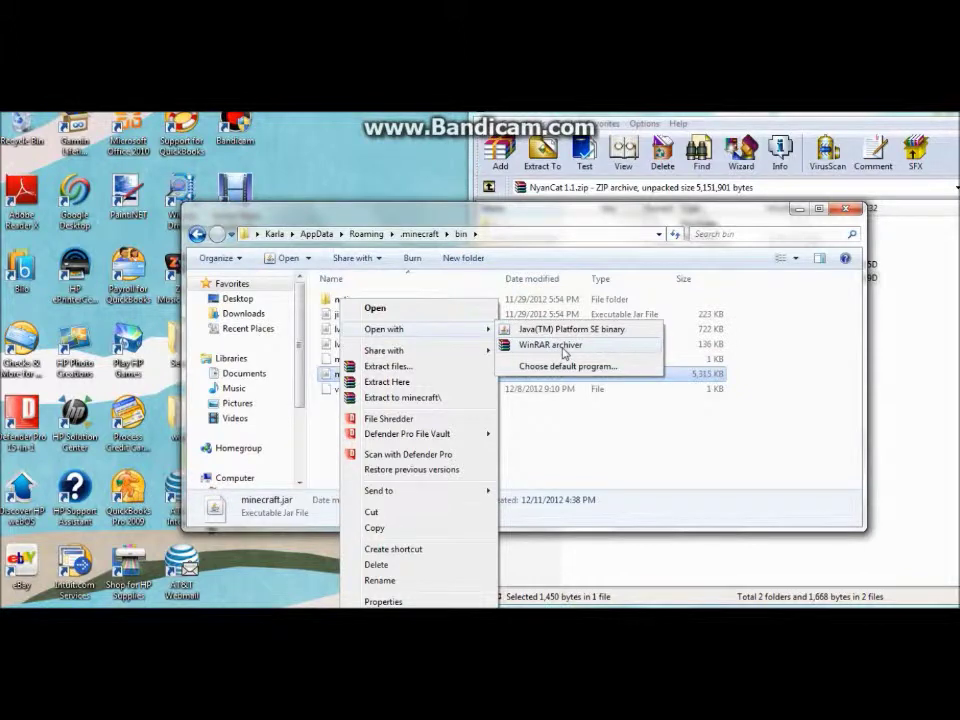
{"action": "left_click", "coordinate": [551, 345]}
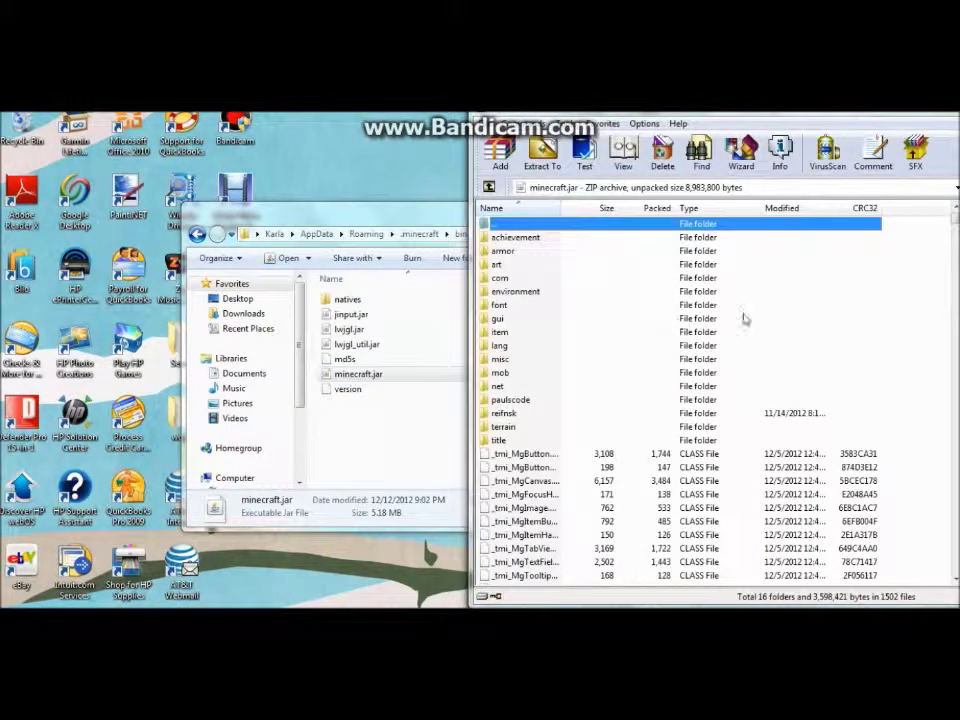
Place the minecraft.jar archive window side by side with the NyanCat 1.1.zip archive
{"action": "left_click", "coordinate": [829, 298]}
{"action": "left_click_drag", "start_coordinate": [640, 117], "coordinate": [171, 124]}
{"action": "left_click", "coordinate": [532, 117]}
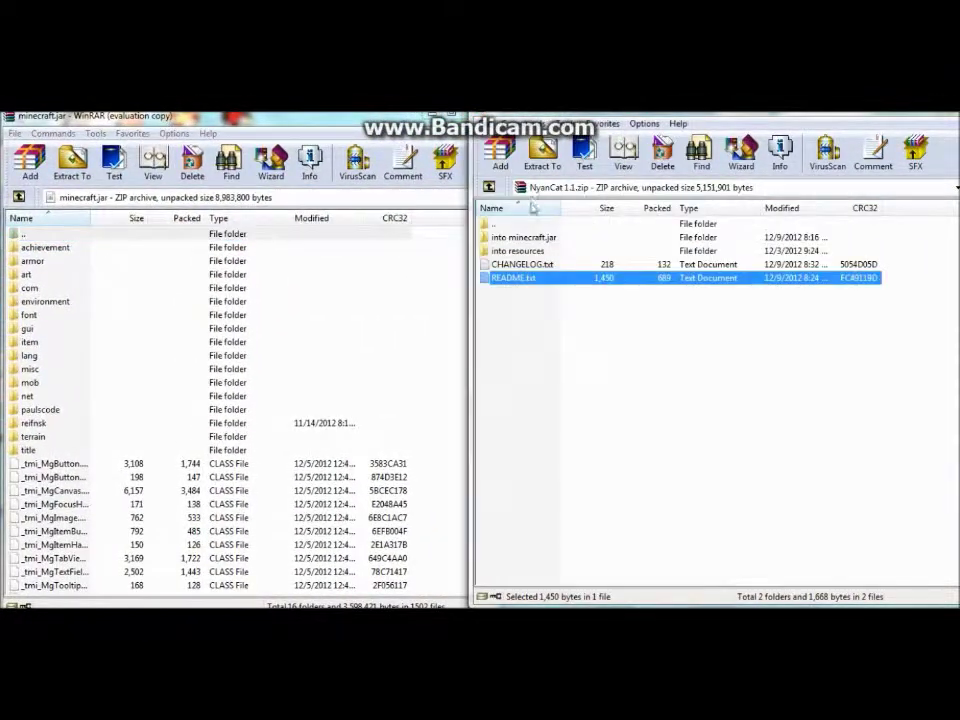
Open the "into minecraft.jar" folder in the NyanCat archive and demonstrate selecting all its class files for minecraft.jar
{"action": "double_click", "coordinate": [521, 238]}
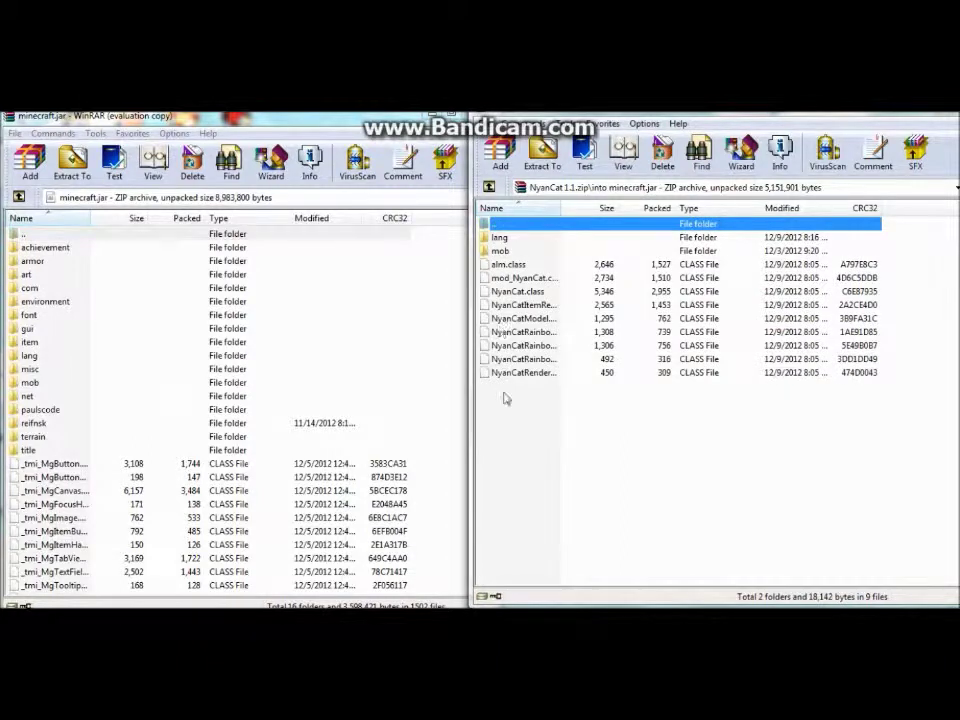
{"action": "left_click", "coordinate": [509, 266]}
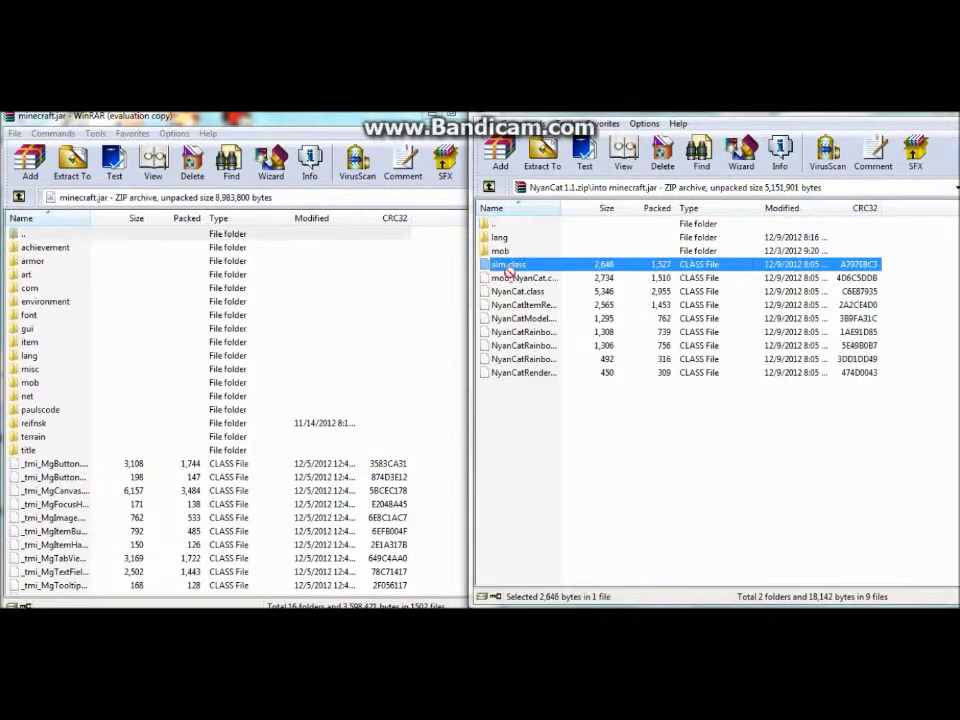
{"action": "left_click_drag", "start_coordinate": [886, 271], "coordinate": [816, 375]}
{"action": "left_click_drag", "start_coordinate": [337, 384], "coordinate": [662, 432]}
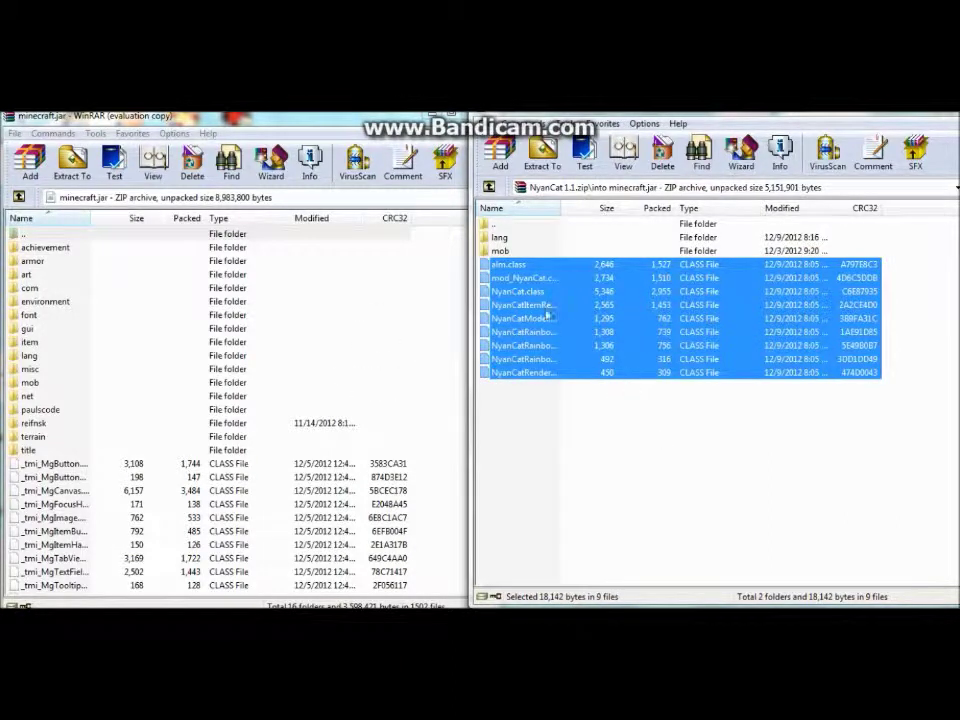
{"action": "left_click", "coordinate": [535, 447]}
Open the lang folder in both archives, point out en_US.lang as the file to copy, and leave the NyanCat lang folder
{"action": "double_click", "coordinate": [499, 238]}
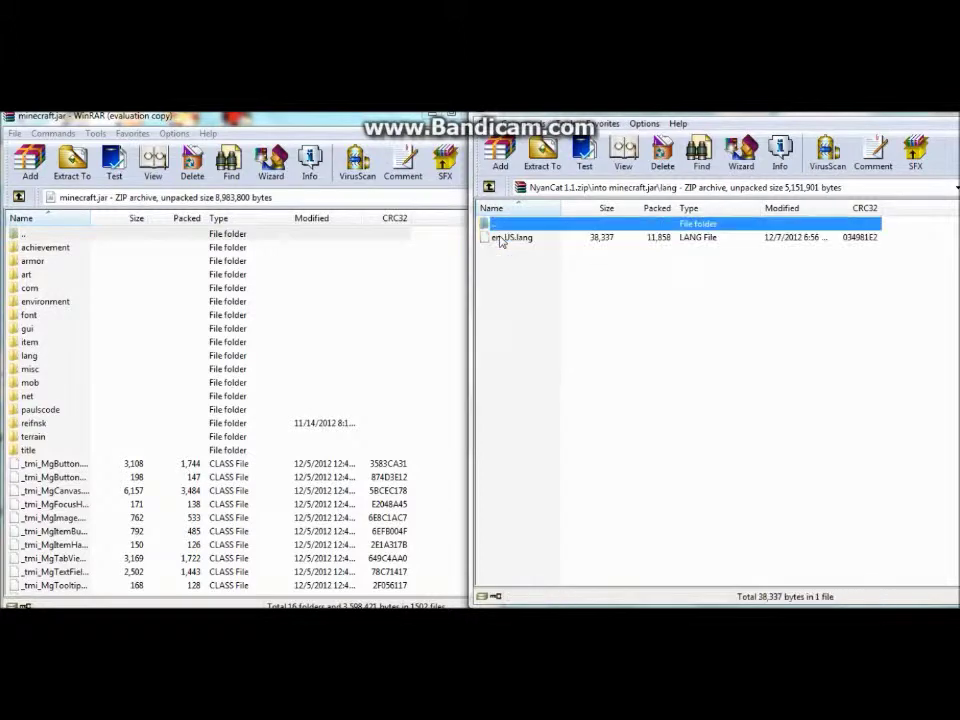
{"action": "double_click", "coordinate": [30, 356]}
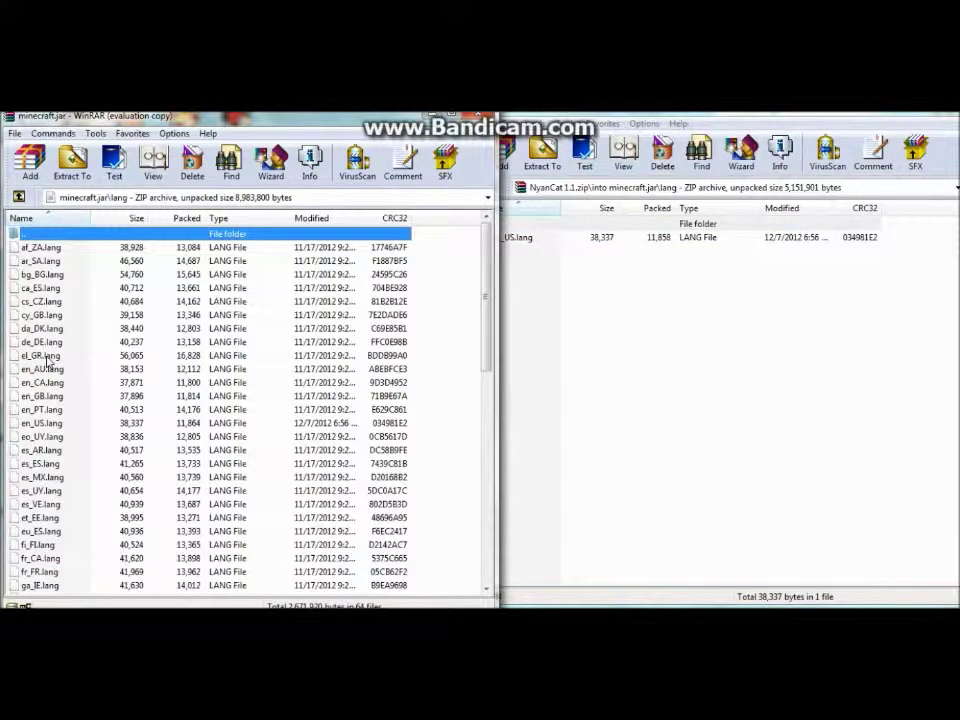
{"action": "left_click", "coordinate": [504, 242]}
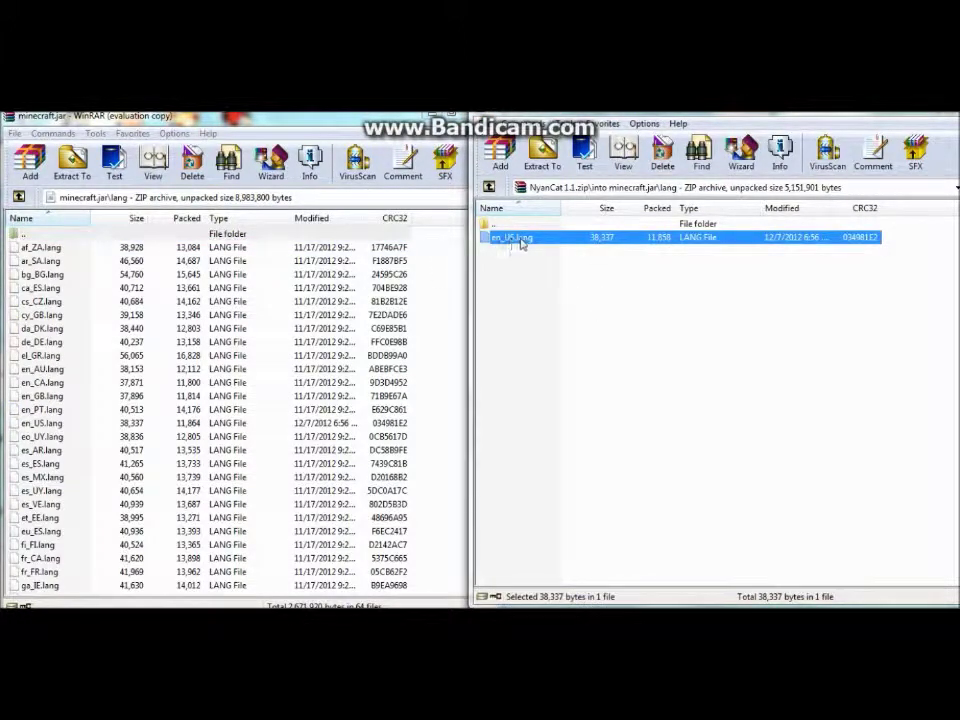
{"action": "left_click", "coordinate": [548, 254]}
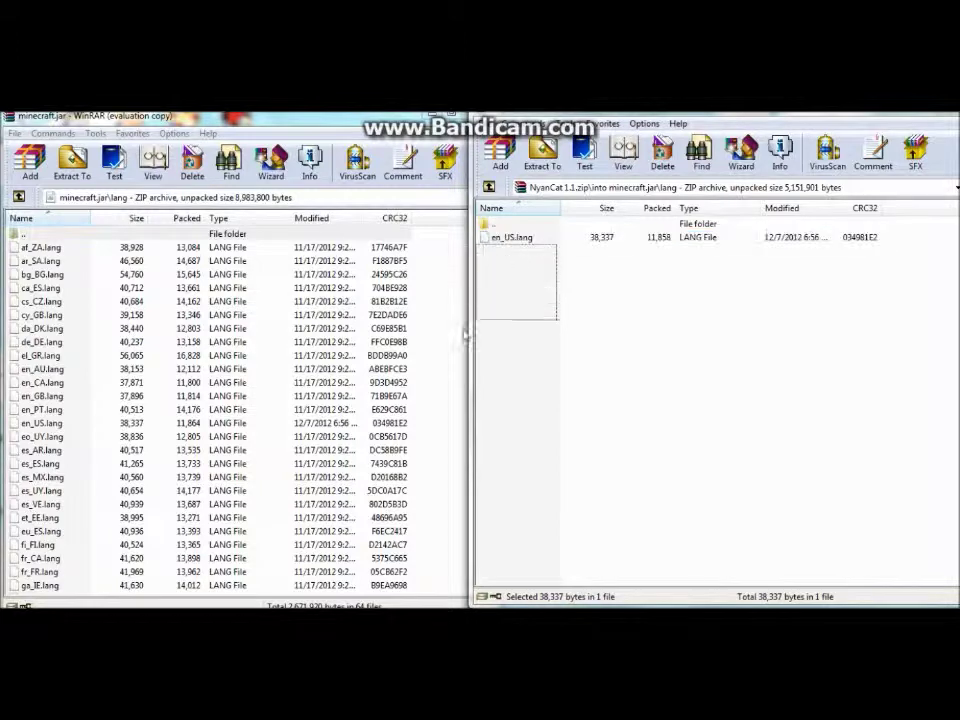
{"action": "left_click", "coordinate": [545, 229]}
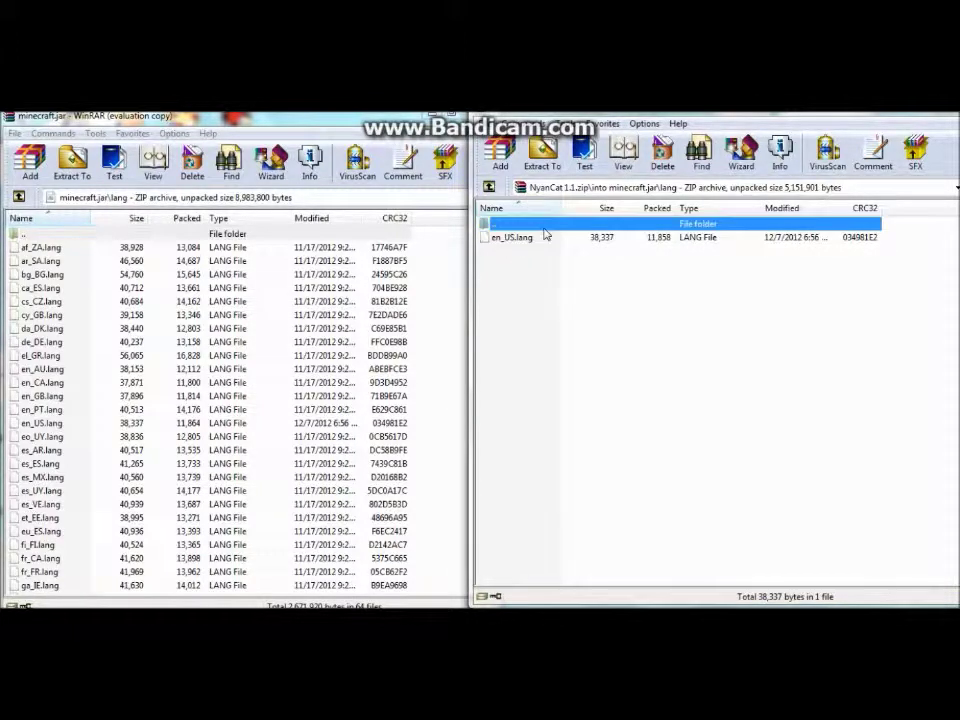
{"action": "double_click", "coordinate": [545, 229]}
Open the mob folder in both archives and point out the nyancat folder to copy into minecraft.jar
{"action": "double_click", "coordinate": [497, 252]}
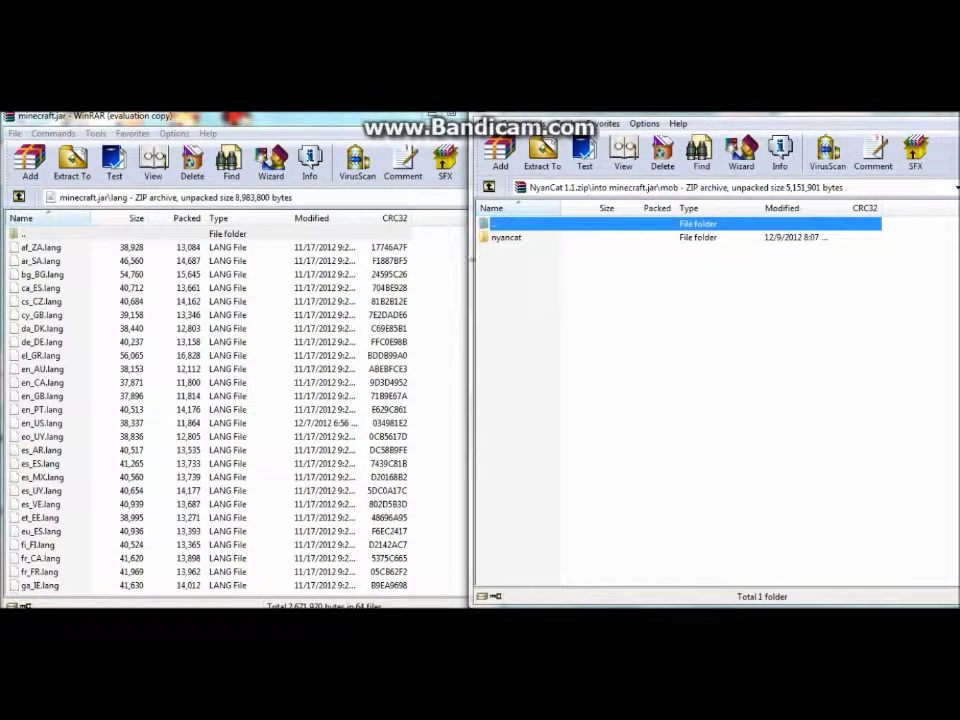
{"action": "left_click", "coordinate": [332, 234]}
{"action": "double_click", "coordinate": [332, 234]}
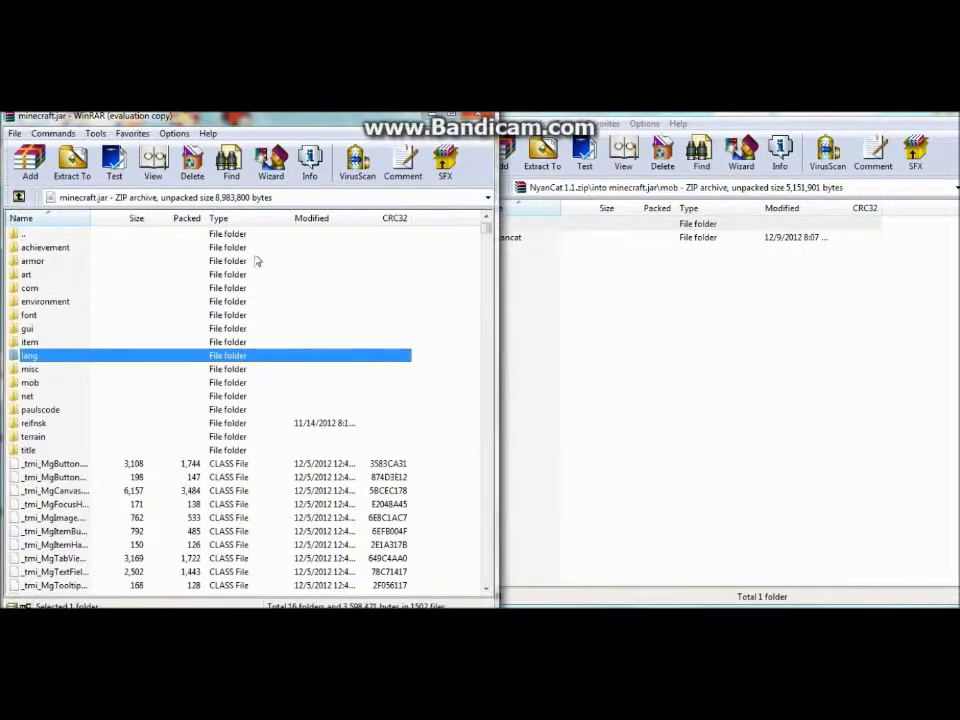
{"action": "left_click", "coordinate": [76, 383]}
{"action": "double_click", "coordinate": [156, 385]}
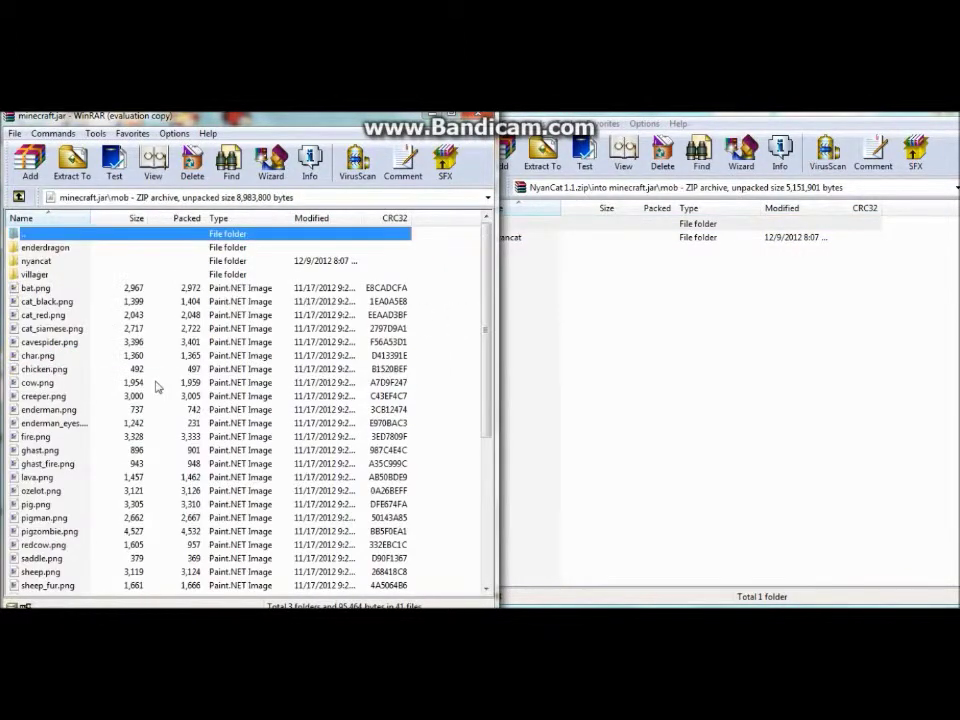
{"action": "left_click", "coordinate": [585, 297]}
{"action": "left_click_drag", "start_coordinate": [500, 237], "coordinate": [582, 281]}
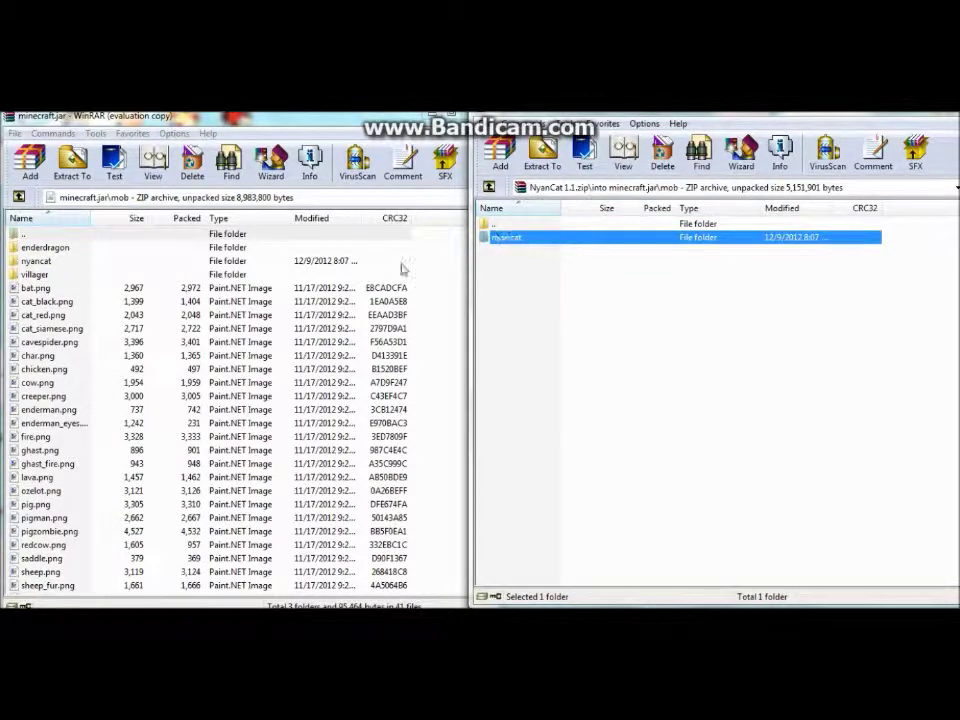
View the images in minecraft.jar's mob\nyancat folder and return to the root of minecraft.jar
{"action": "double_click", "coordinate": [55, 266]}
{"action": "left_click", "coordinate": [55, 266]}
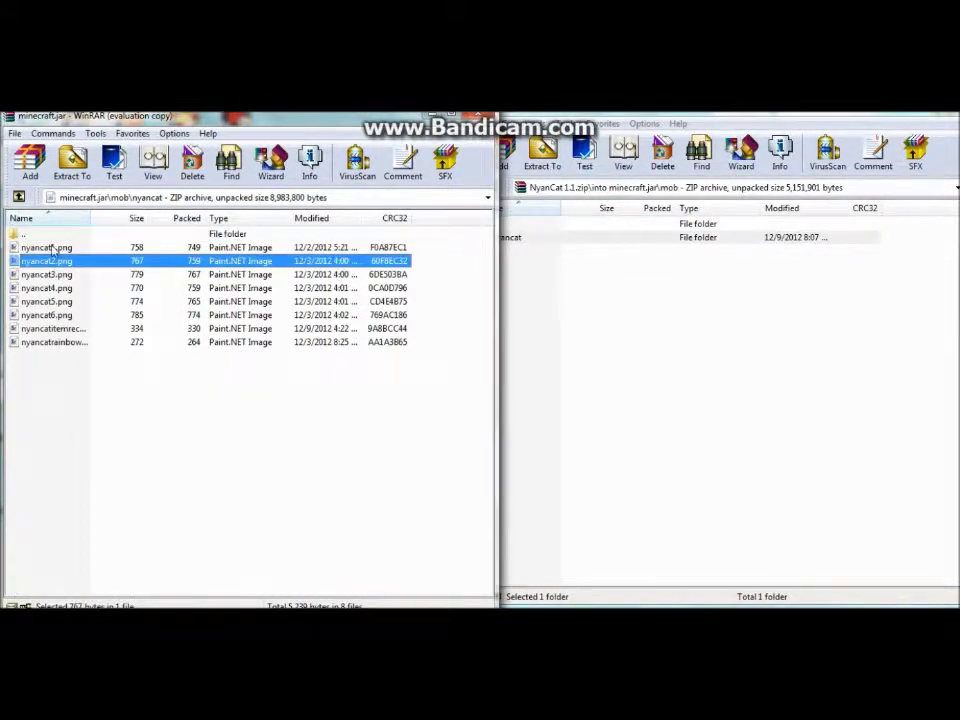
{"action": "double_click", "coordinate": [54, 237]}
{"action": "double_click", "coordinate": [55, 237]}
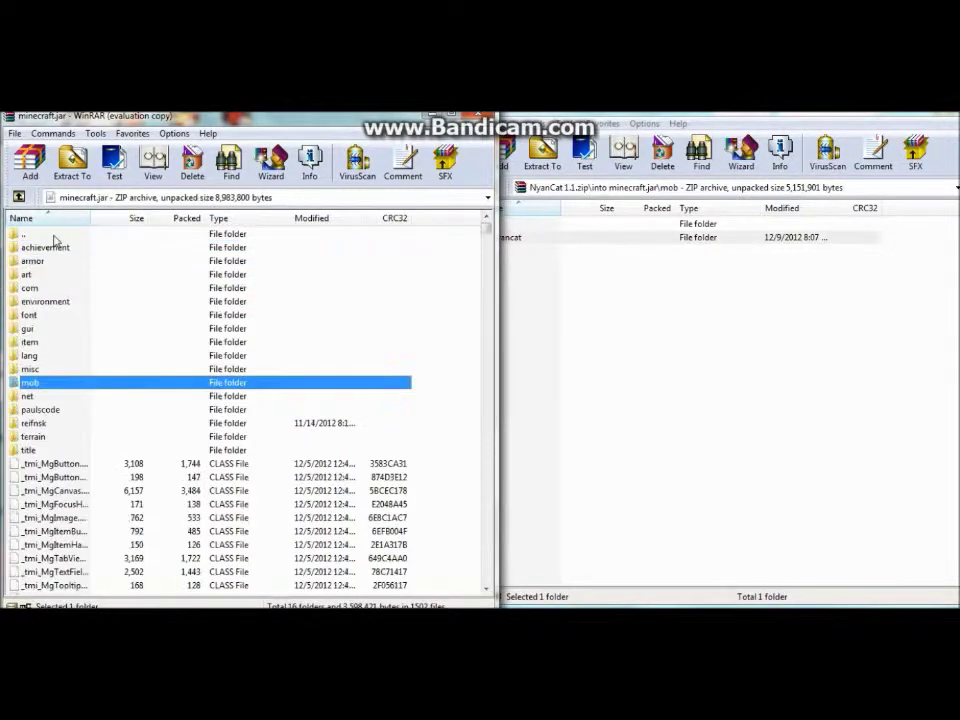
Return the NyanCat archive to its top level and close the minecraft.jar archive
{"action": "left_click", "coordinate": [549, 287]}
{"action": "double_click", "coordinate": [552, 225]}
{"action": "double_click", "coordinate": [553, 225]}
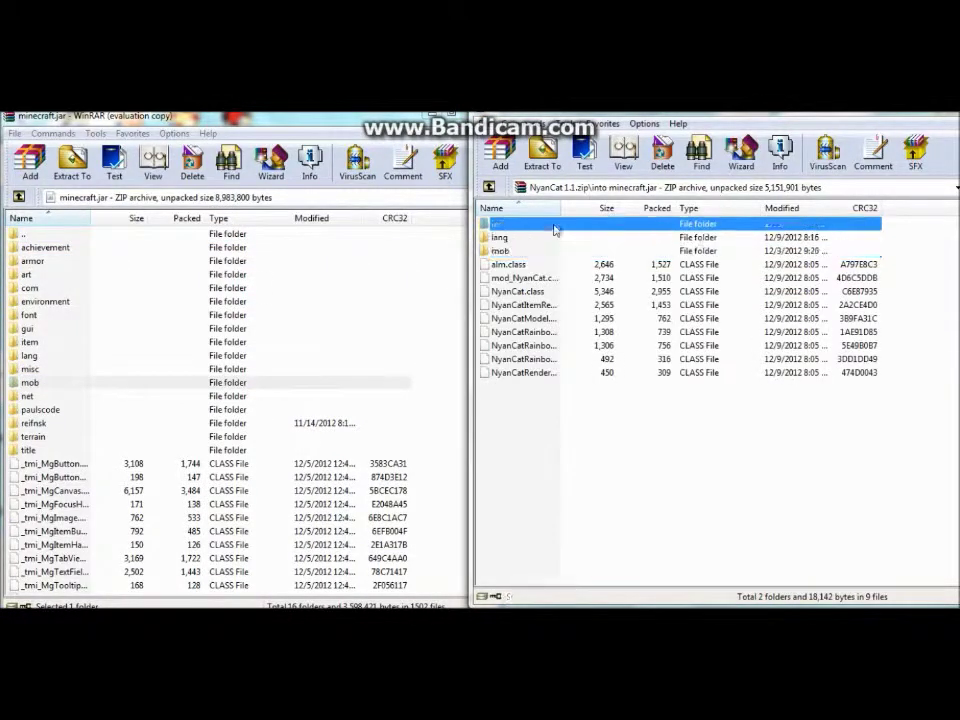
{"action": "left_click", "coordinate": [415, 117]}
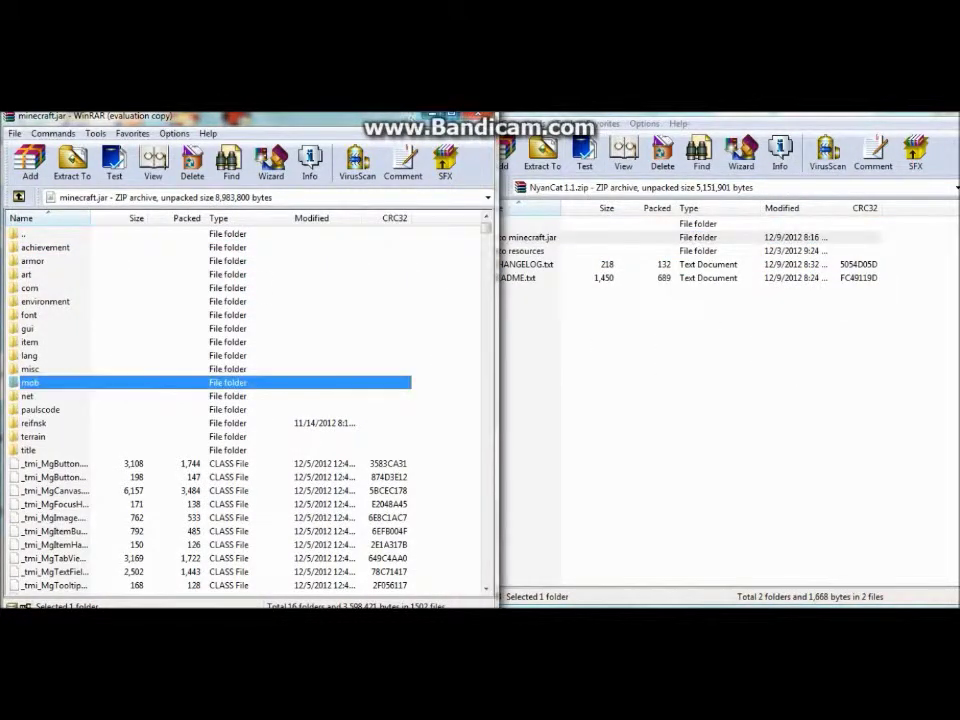
{"action": "left_click", "coordinate": [482, 116]}
Open the resources folder inside .minecraft and move its window clear of the NyanCat archive's file list
{"action": "left_click_drag", "start_coordinate": [320, 218], "coordinate": [229, 203]}
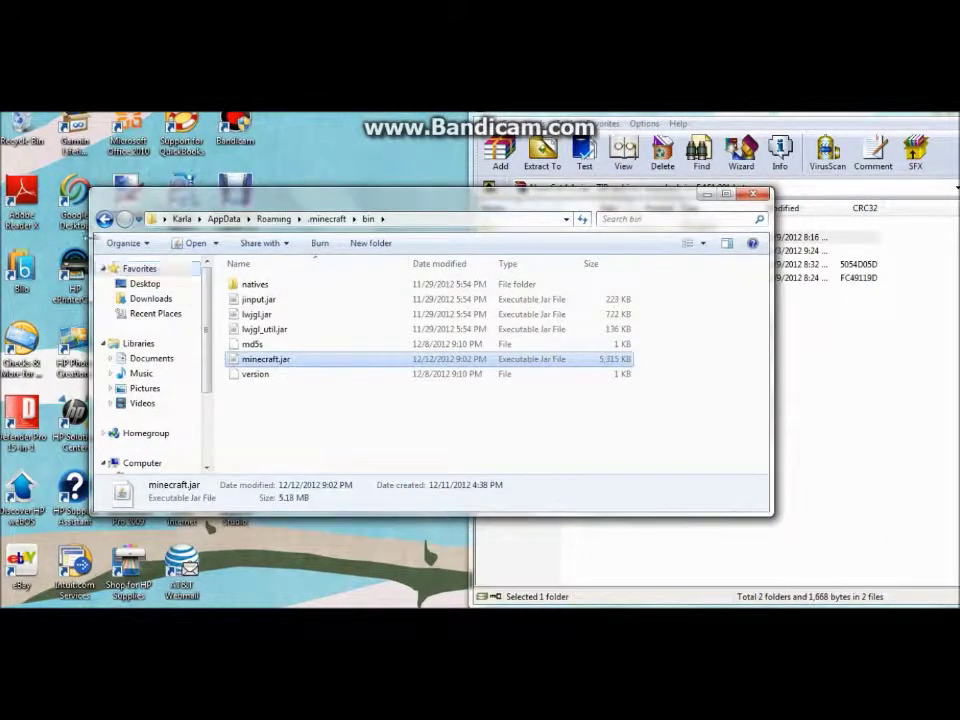
{"action": "left_click", "coordinate": [105, 220]}
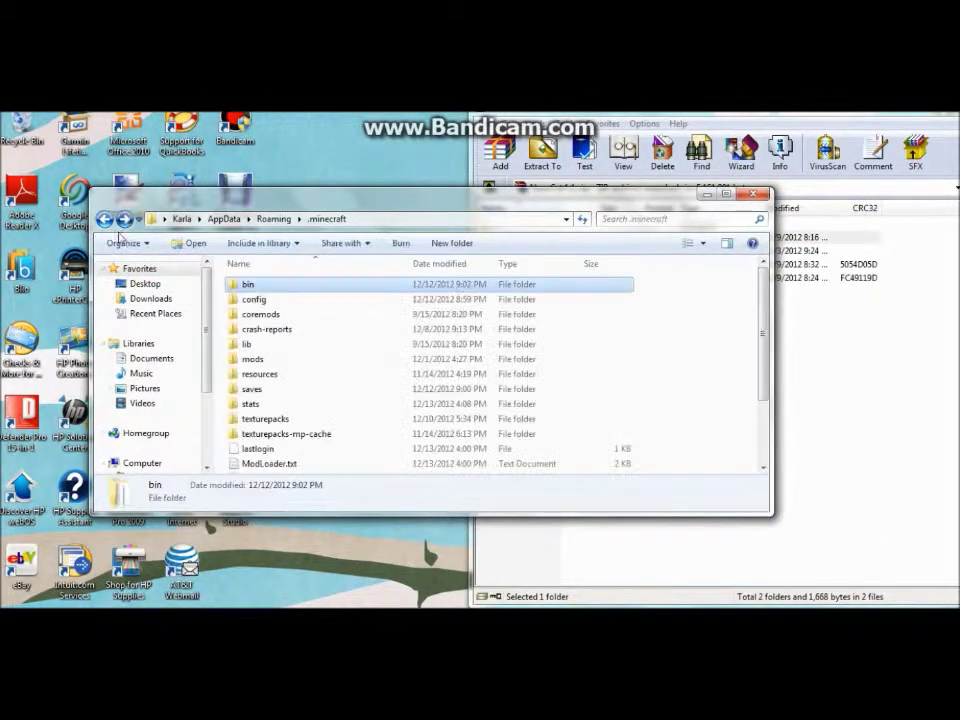
{"action": "double_click", "coordinate": [272, 375]}
{"action": "left_click_drag", "start_coordinate": [405, 208], "coordinate": [363, 197]}
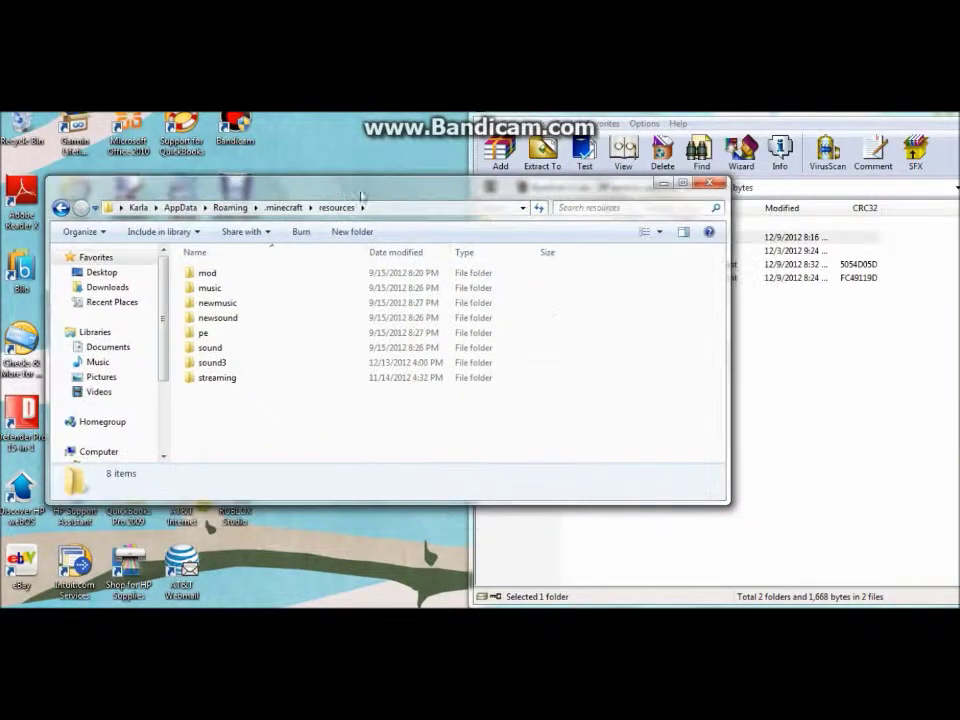
Open the into resources\sound3\mob folder in the NyanCat archive to reach nyancat.ogg
{"action": "left_click", "coordinate": [751, 438]}
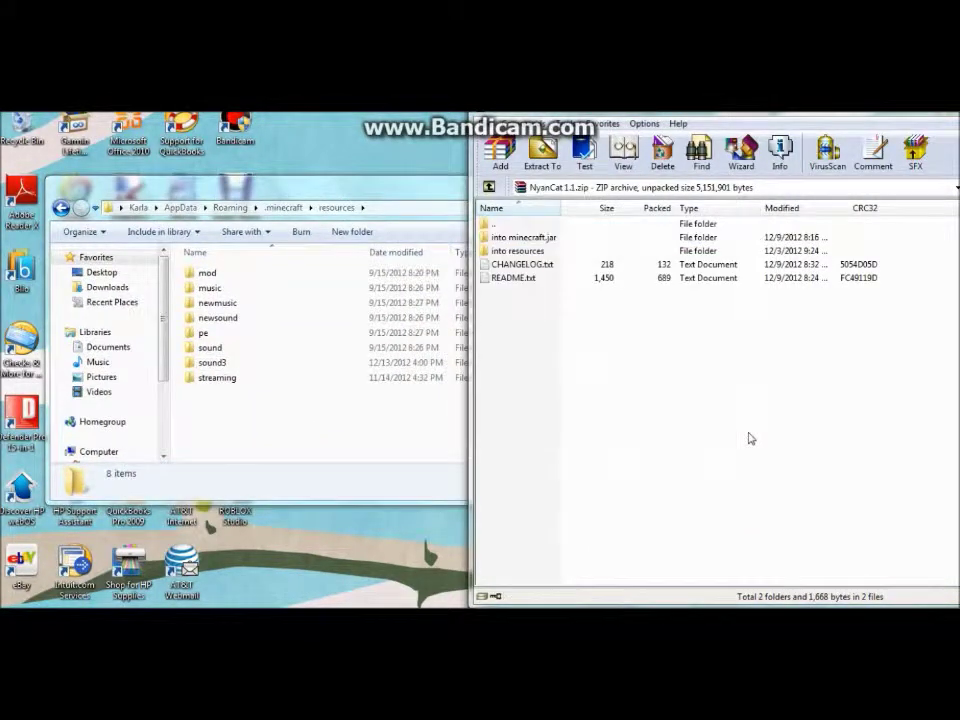
{"action": "double_click", "coordinate": [552, 252]}
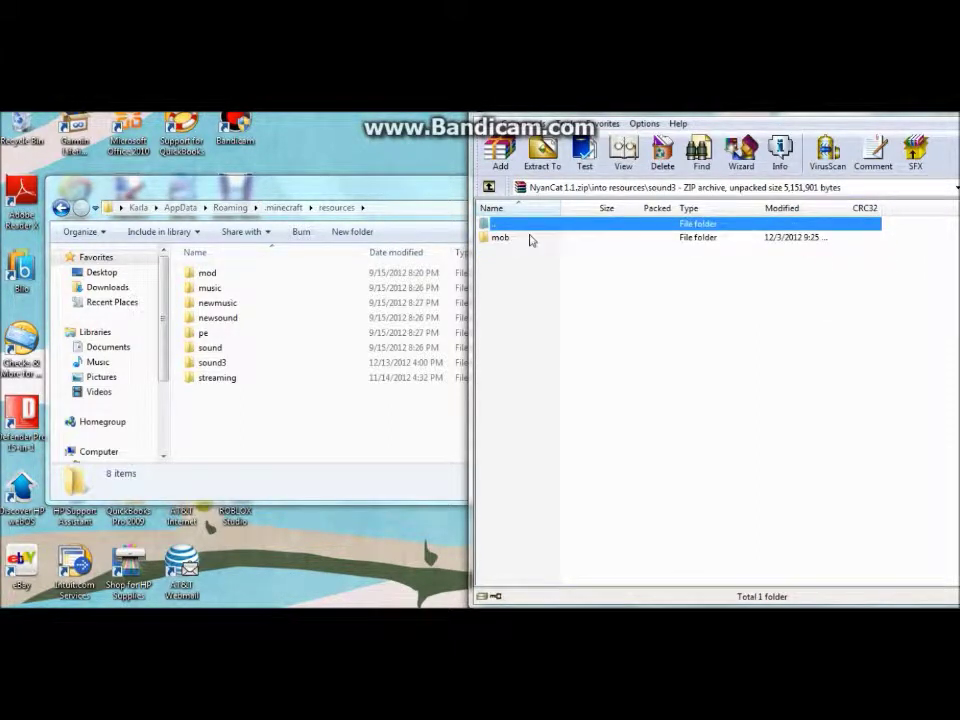
{"action": "double_click", "coordinate": [530, 238]}
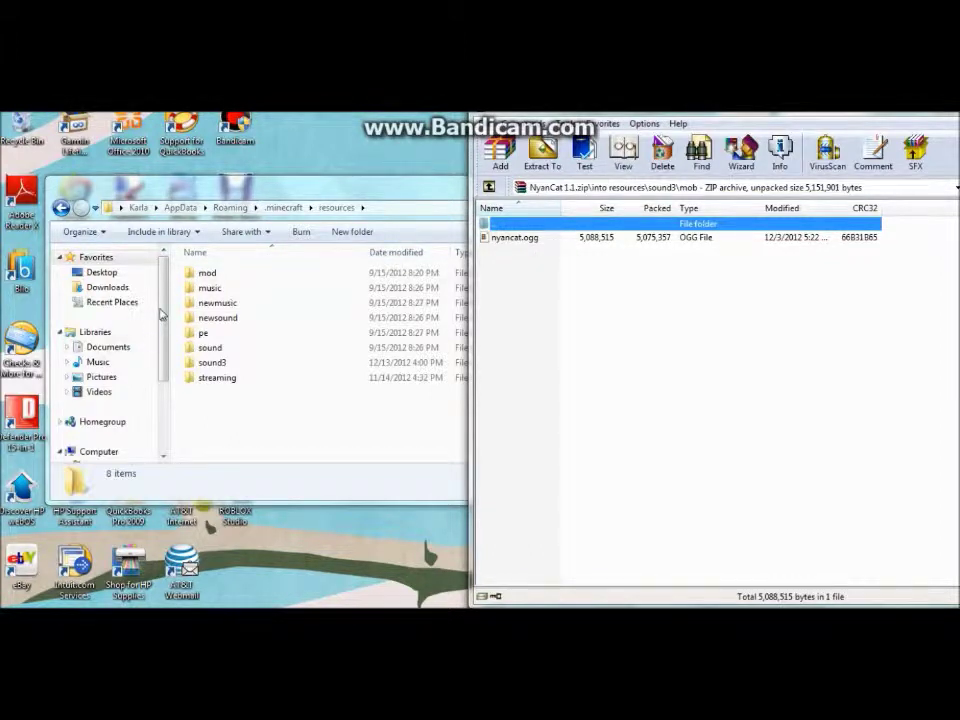
Open the sound3\mob folder inside the .minecraft resources folder and locate nyancat.ogg at the end of its file list
{"action": "left_click", "coordinate": [236, 435]}
{"action": "double_click", "coordinate": [240, 363]}
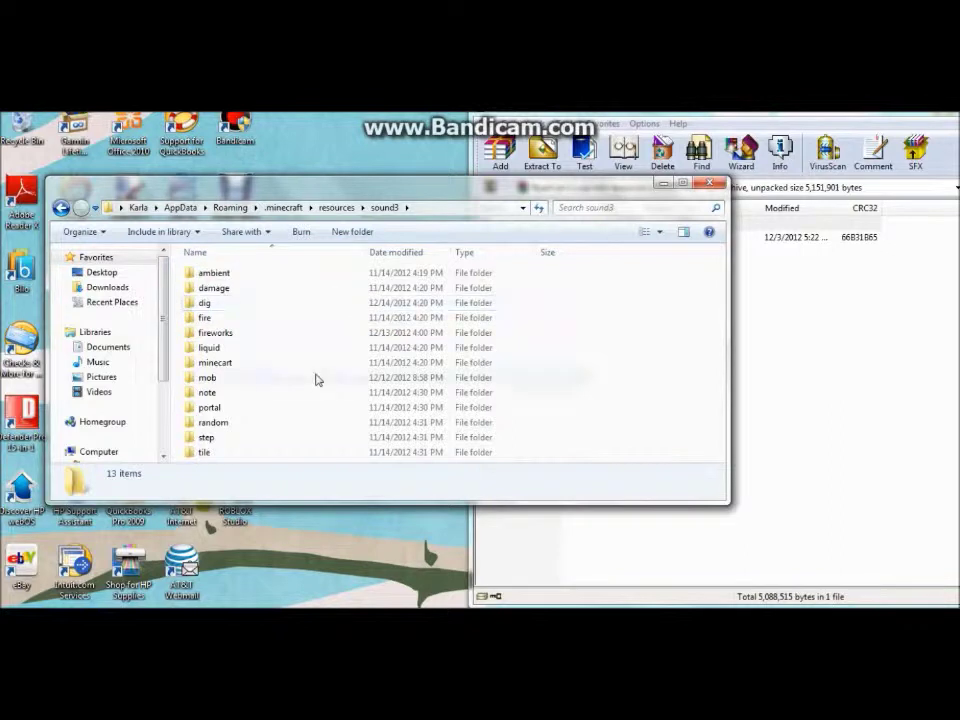
{"action": "mouse_move", "coordinate": [253, 377]}
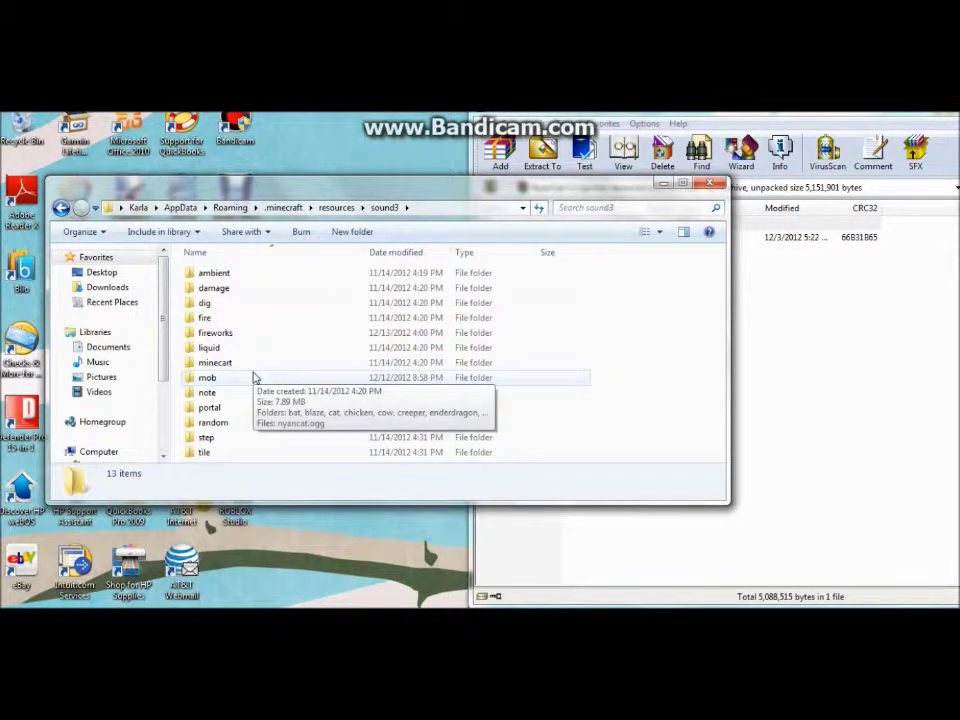
{"action": "double_click", "coordinate": [253, 377]}
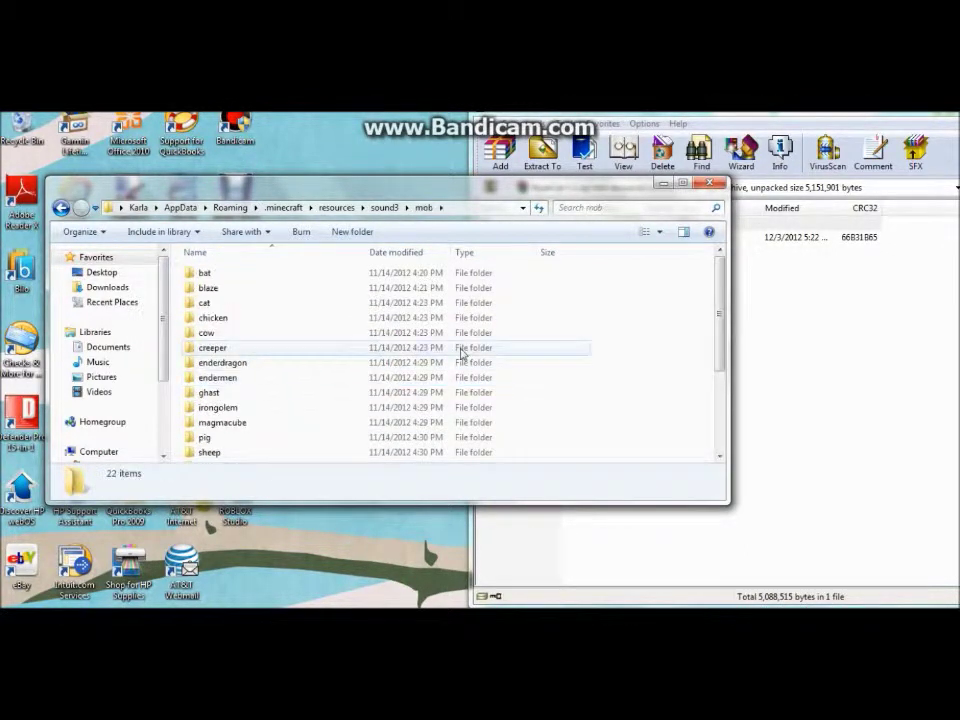
{"action": "left_click_drag", "start_coordinate": [720, 325], "coordinate": [720, 401]}
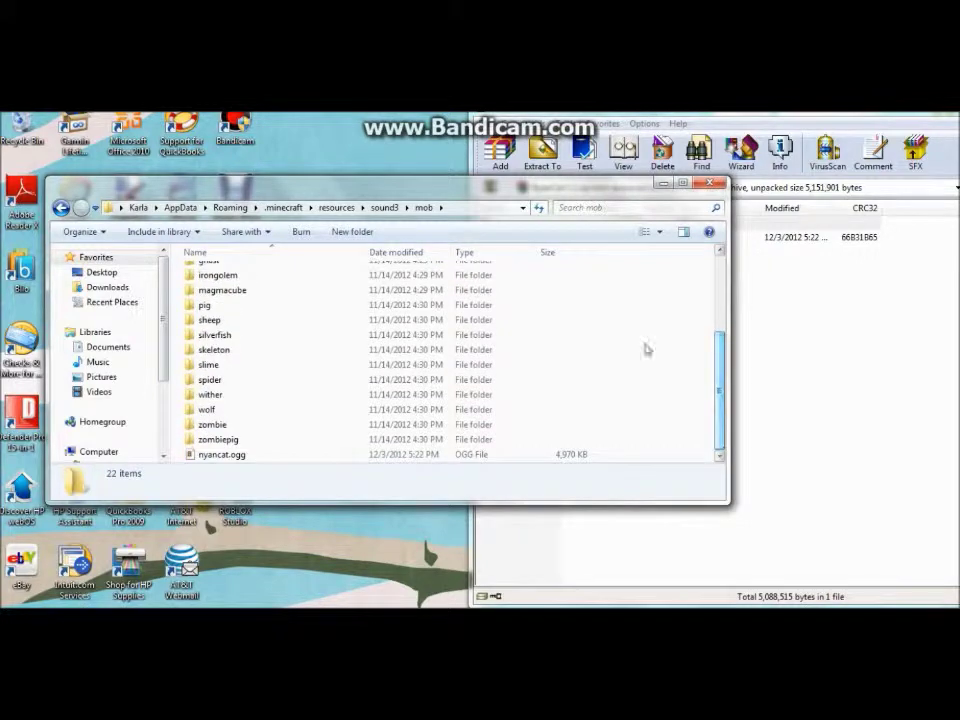
Move the mob folder window clear of the NyanCat archive, select nyancat.ogg in the archive, and bring the mob folder back to the front
{"action": "left_click_drag", "start_coordinate": [574, 195], "coordinate": [542, 195]}
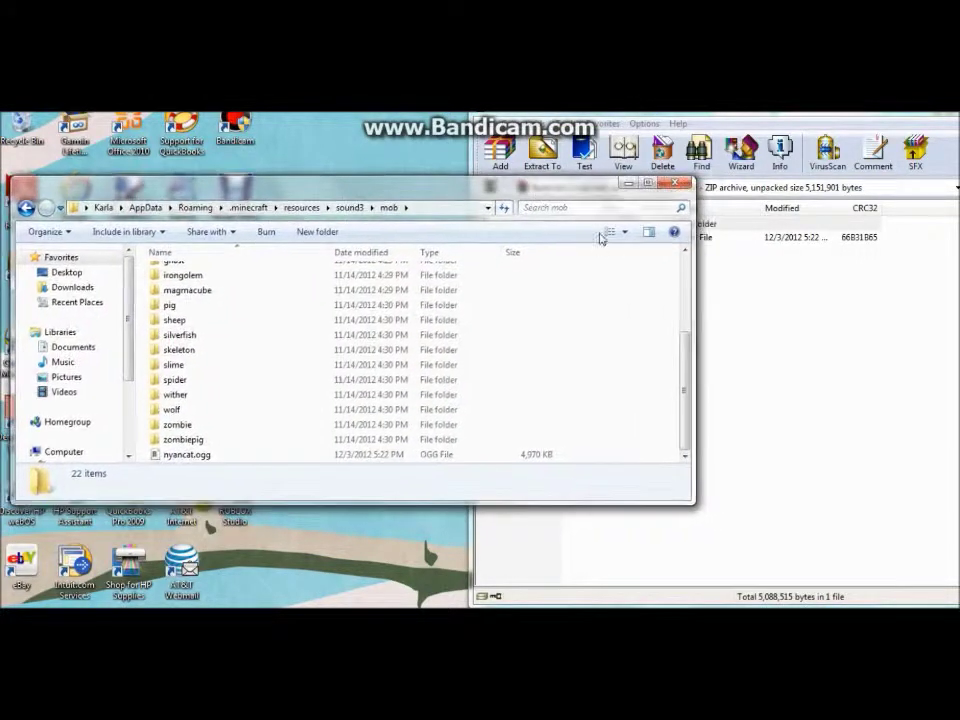
{"action": "left_click", "coordinate": [766, 335]}
{"action": "left_click", "coordinate": [556, 238]}
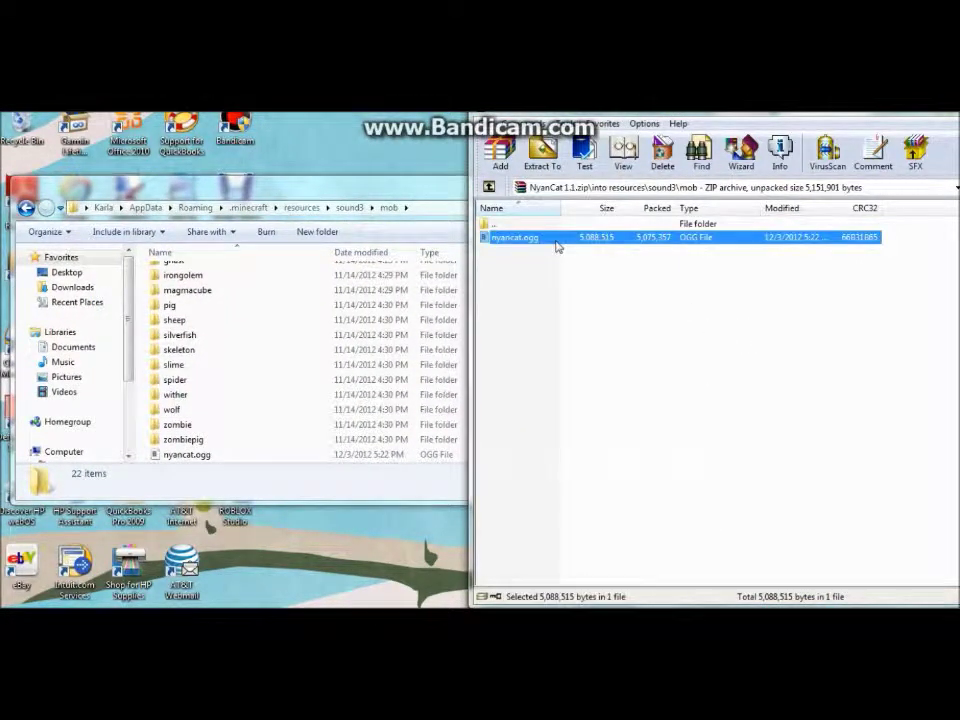
{"action": "left_click", "coordinate": [368, 189]}
{"action": "left_click", "coordinate": [163, 438]}
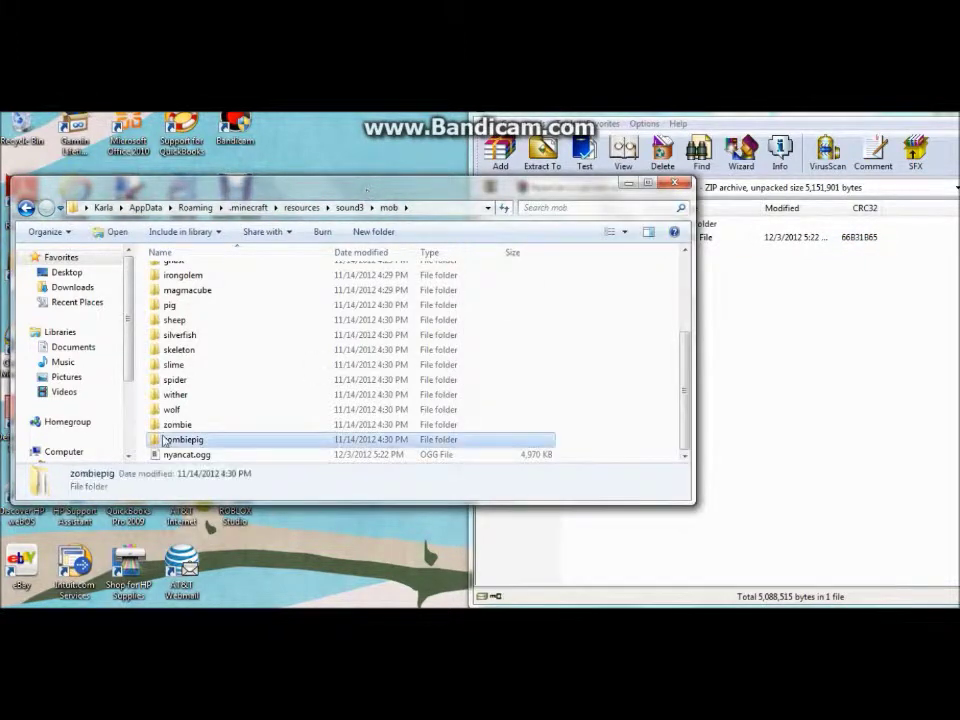
{"action": "left_click", "coordinate": [569, 404]}
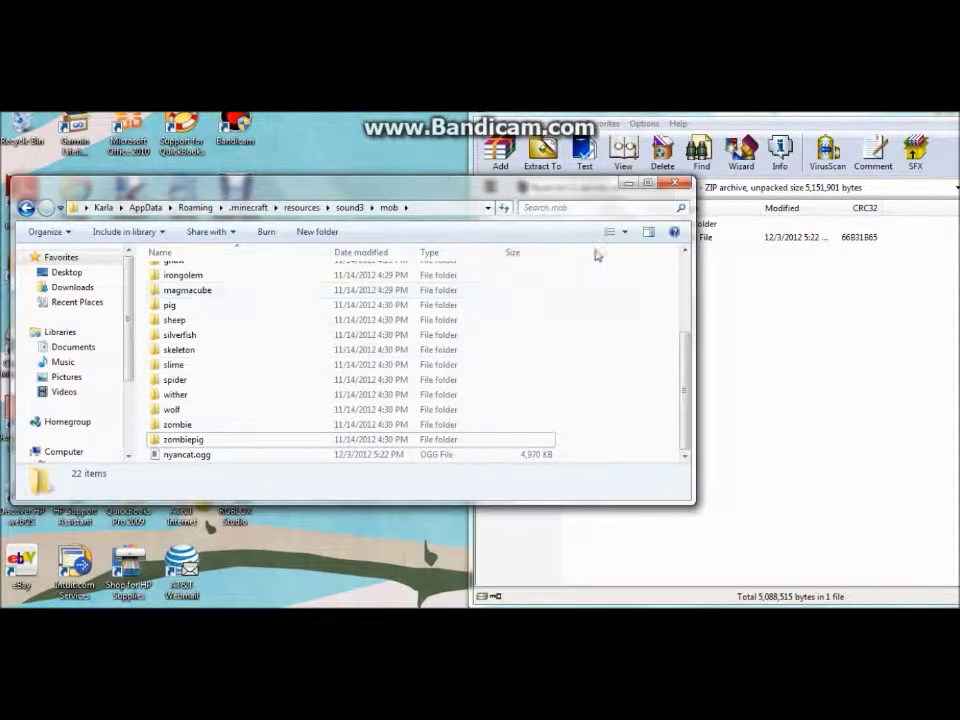
Close the mob folder window and the NyanCat 1.1.zip archive
{"action": "left_click", "coordinate": [676, 184]}
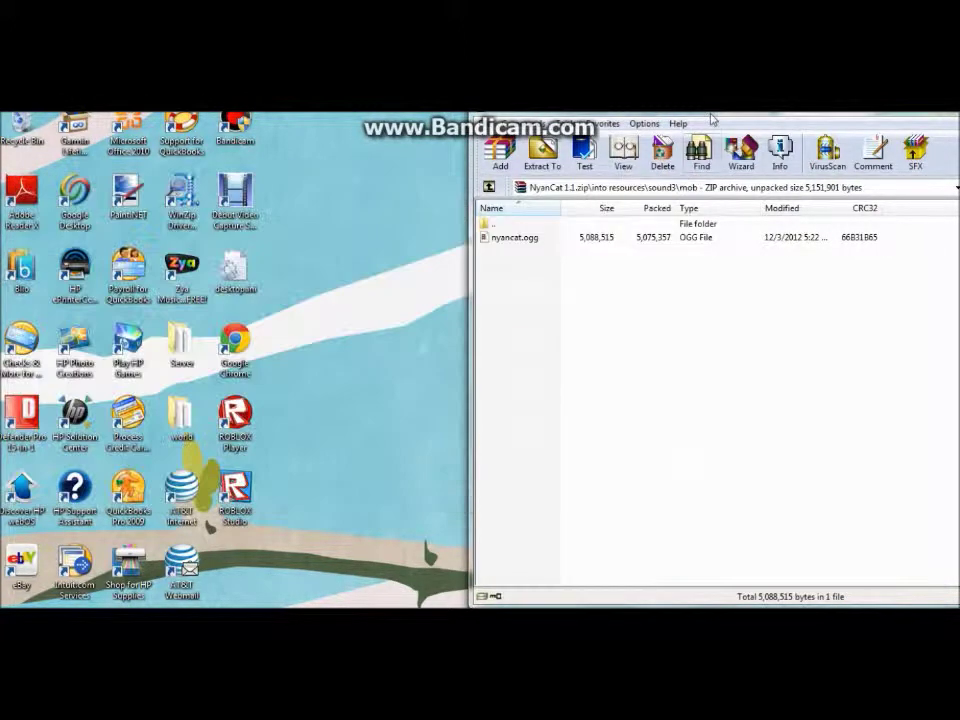
{"action": "left_click_drag", "start_coordinate": [713, 119], "coordinate": [639, 176]}
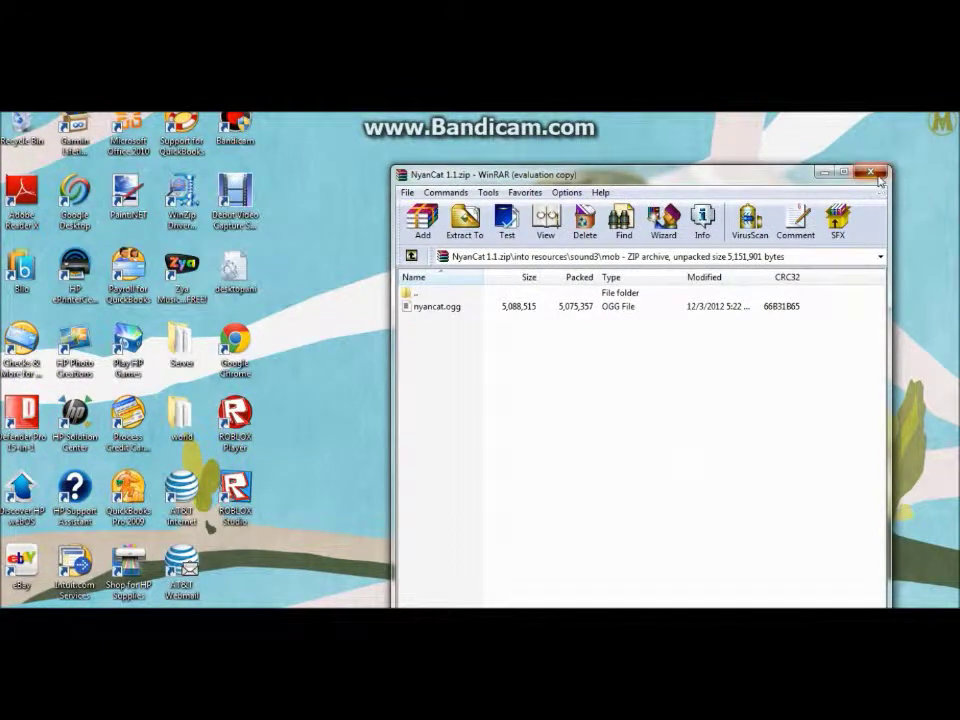
{"action": "left_click", "coordinate": [878, 177]}
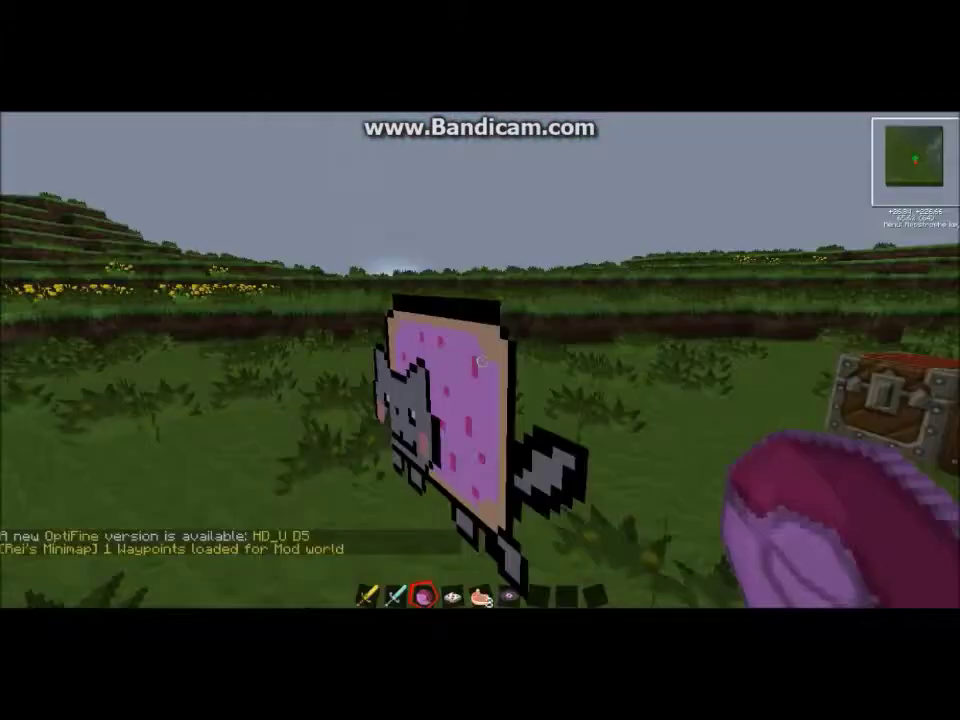
Switch to Minecraft, approach the Nyan Cat with the golden sword in hand, and mount and dismount it twice
{"action": "key", "text": "1"}
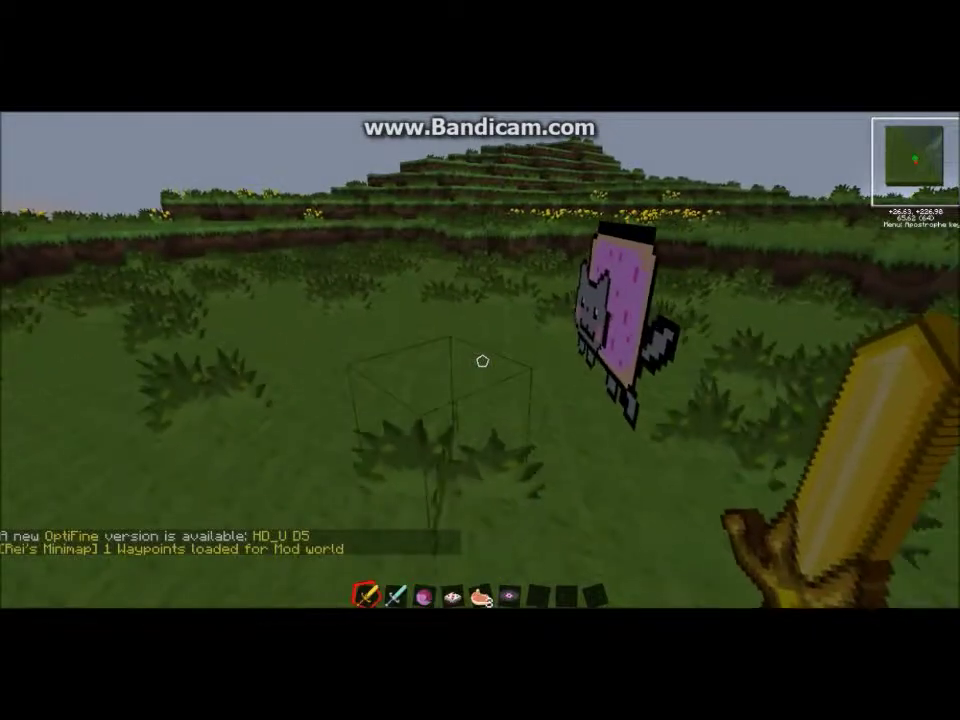
{"action": "key", "text": "w"}
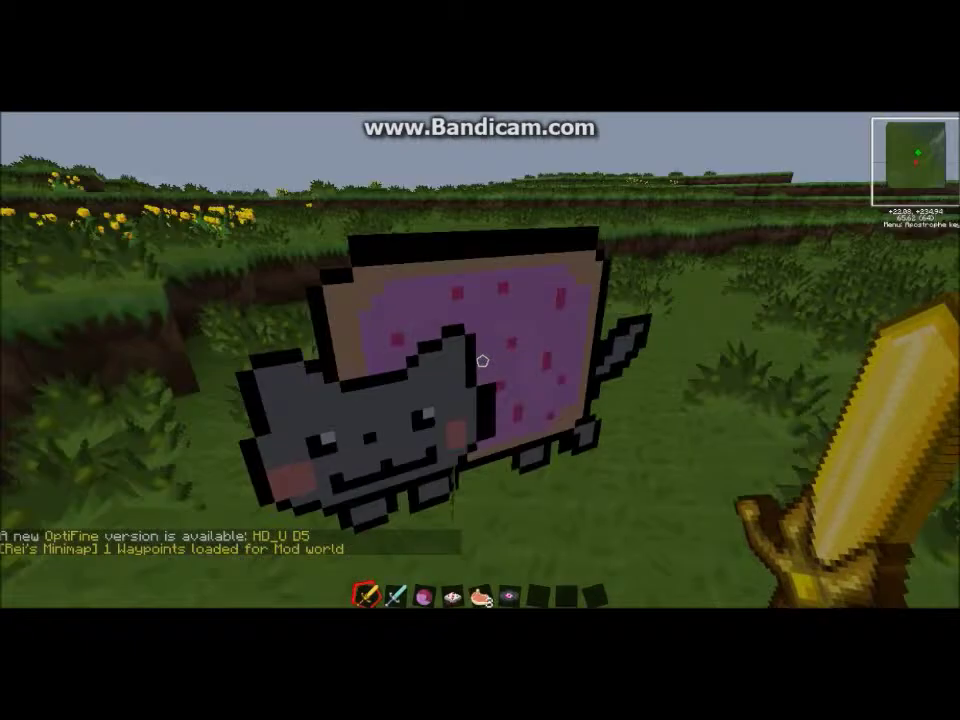
{"action": "left_click", "coordinate": [482, 361]}
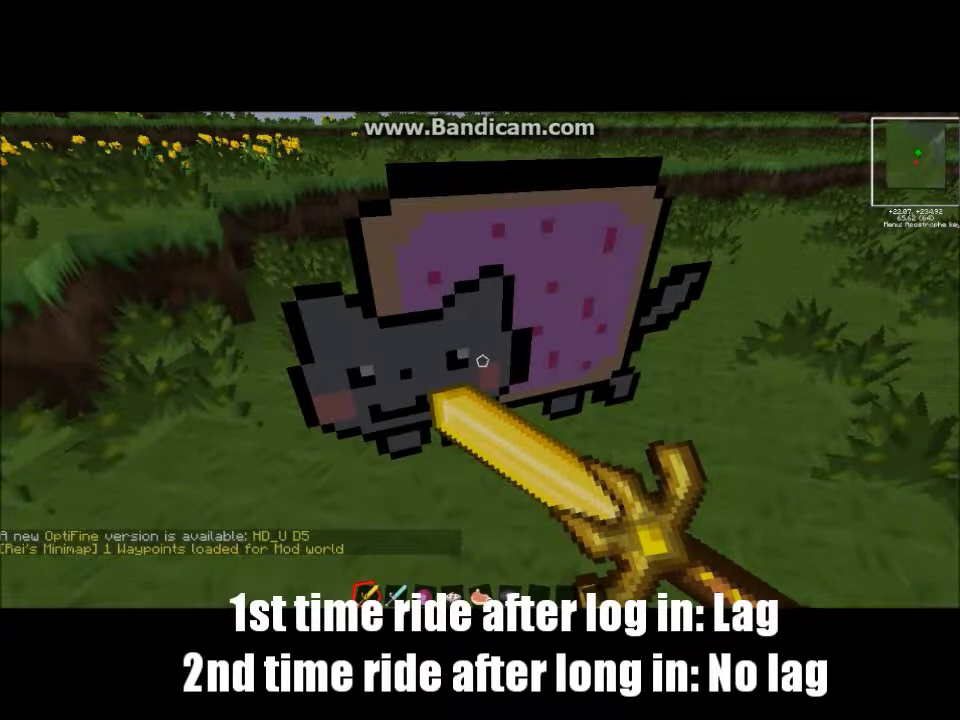
{"action": "right_click", "coordinate": [482, 361]}
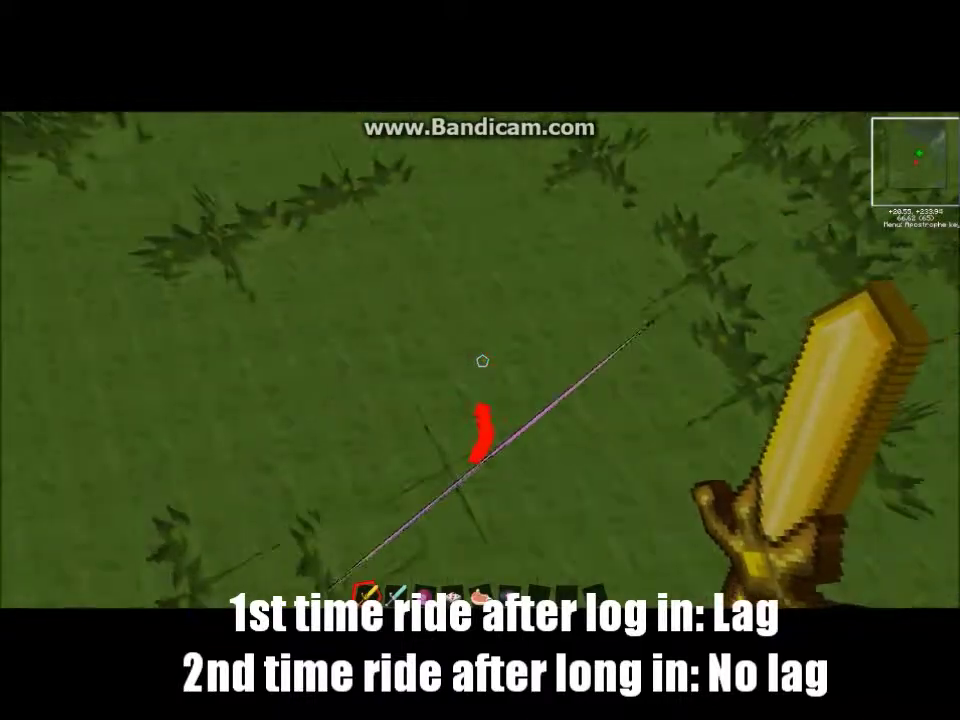
{"action": "right_click", "coordinate": [482, 361]}
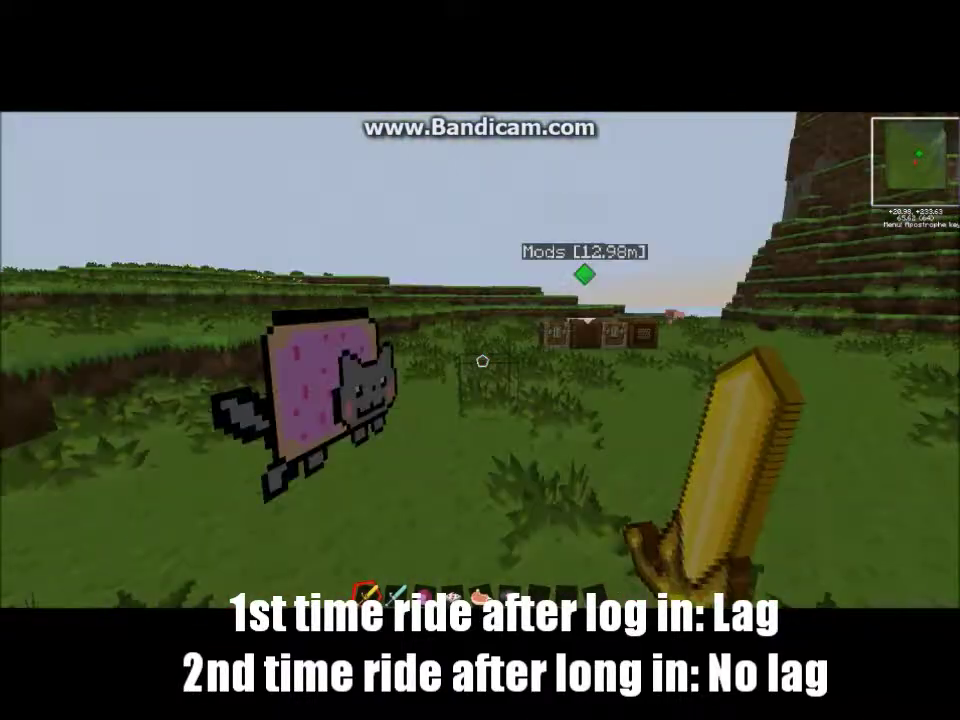
{"action": "key", "text": "s"}
{"action": "right_click", "coordinate": [482, 360]}
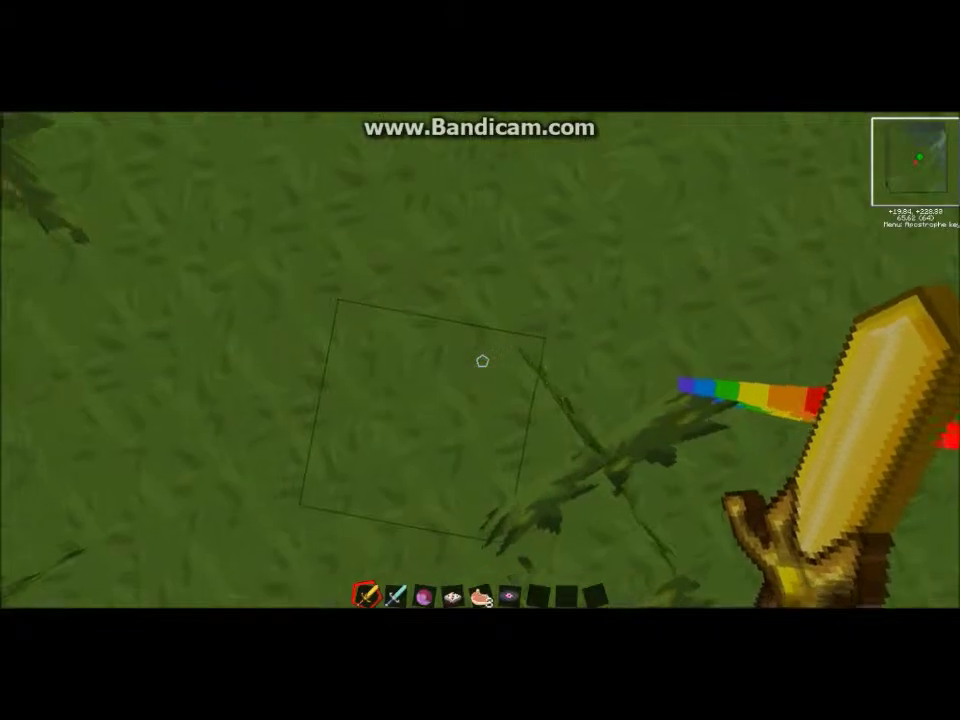
{"action": "key", "text": "shift"}
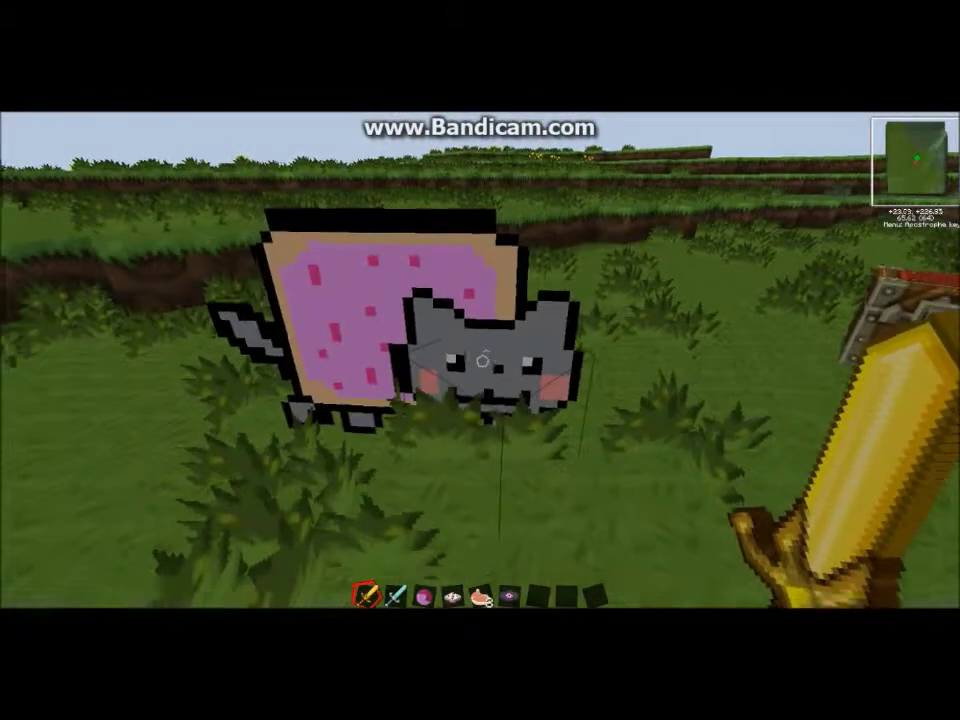
Kill the Nyan Cat with the diamond sword and collect the cakes it drops
{"action": "scroll", "coordinate": [480, 360], "scroll_direction": "down", "scroll_amount": 1}
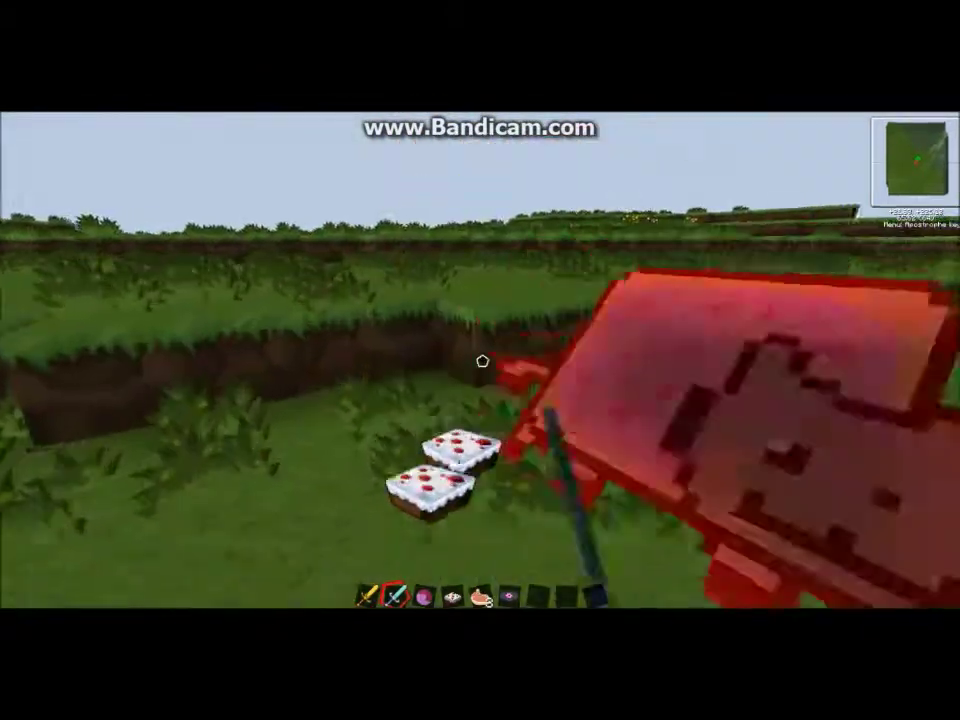
{"action": "key", "text": "w"}
{"action": "key", "text": "space"}
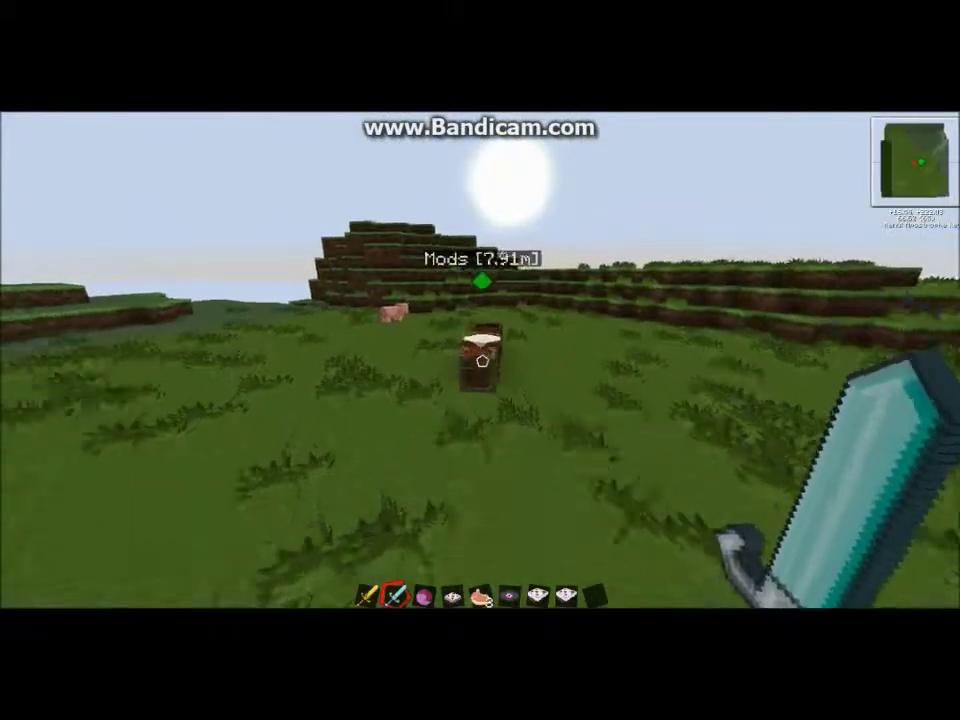
Place cakes from the seventh hotbar slot on the grass all around the chests, crafting table and jukebox
{"action": "scroll", "coordinate": [482, 360], "scroll_direction": "down", "scroll_amount": 5}
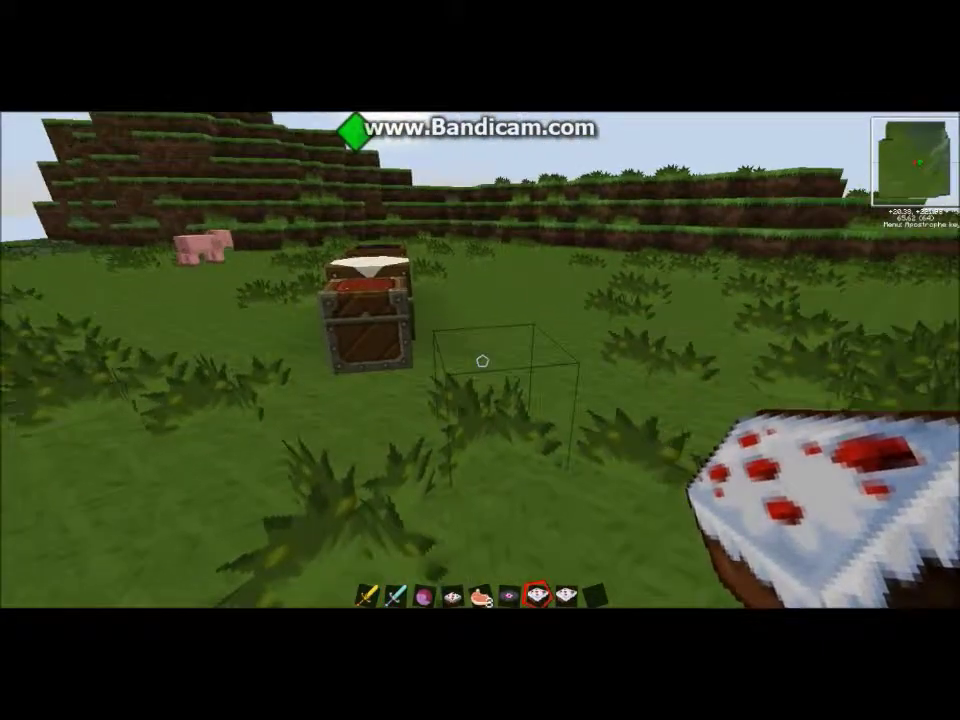
{"action": "right_click", "coordinate": [482, 360]}
{"action": "right_click", "coordinate": [482, 360]}
{"action": "right_click", "coordinate": [482, 360]}
{"action": "right_click", "coordinate": [482, 360]}
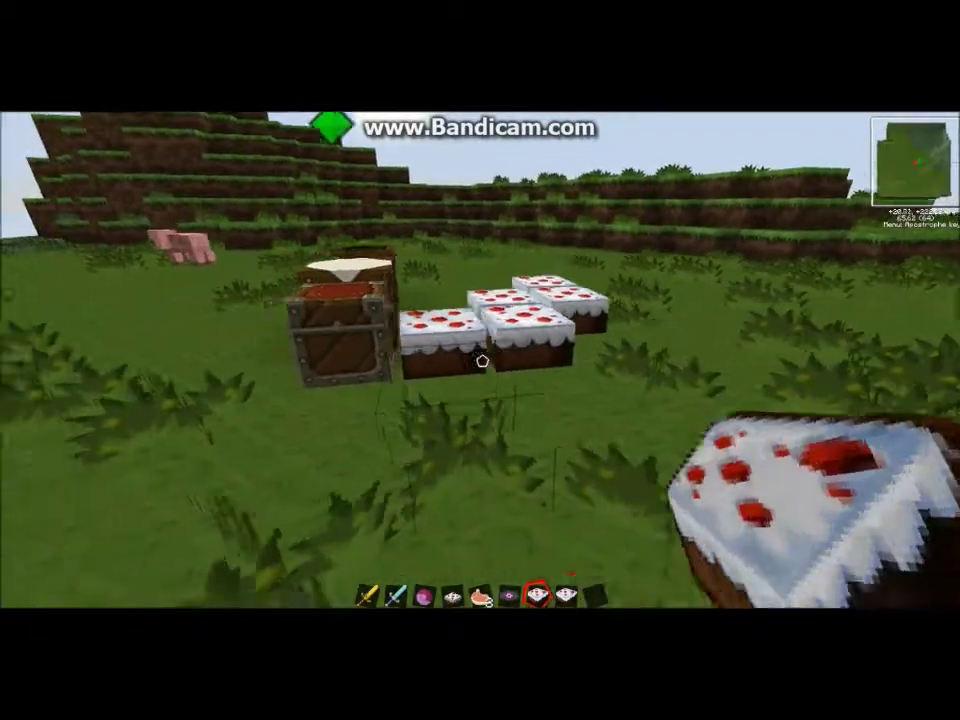
{"action": "right_click", "coordinate": [482, 360]}
{"action": "right_click", "coordinate": [482, 360]}
{"action": "right_click", "coordinate": [482, 360]}
{"action": "right_click", "coordinate": [482, 360]}
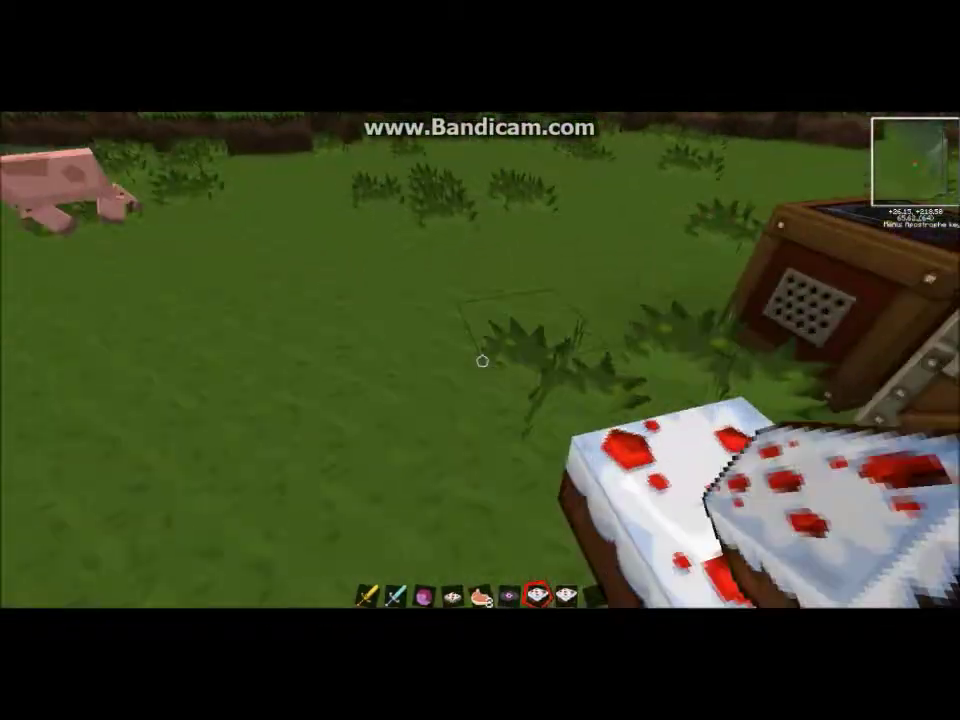
{"action": "right_click", "coordinate": [482, 360]}
{"action": "right_click", "coordinate": [482, 360]}
{"action": "right_click", "coordinate": [482, 360]}
{"action": "right_click", "coordinate": [482, 361]}
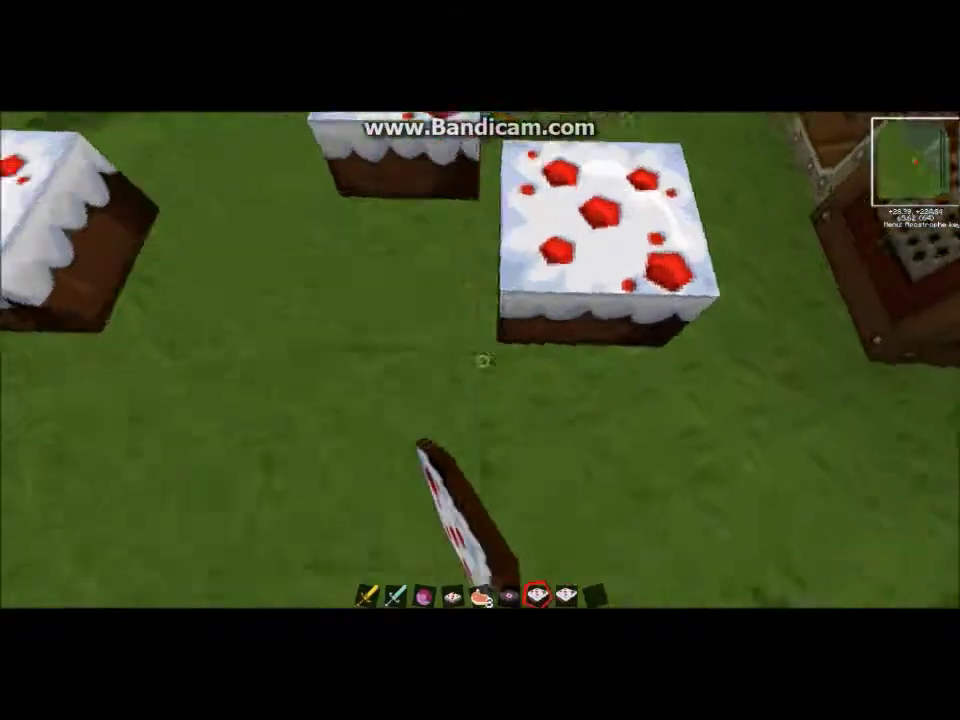
{"action": "right_click", "coordinate": [482, 361]}
{"action": "right_click", "coordinate": [482, 361]}
{"action": "right_click", "coordinate": [482, 361]}
{"action": "right_click", "coordinate": [482, 361]}
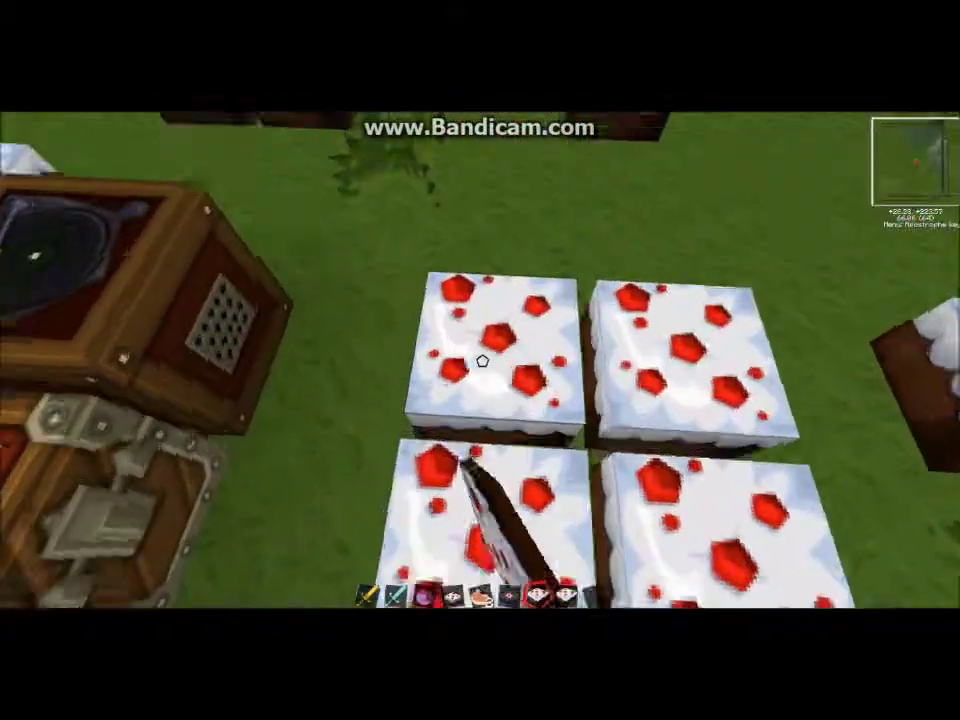
{"action": "right_click", "coordinate": [482, 361]}
{"action": "right_click", "coordinate": [482, 361]}
{"action": "right_click", "coordinate": [482, 361]}
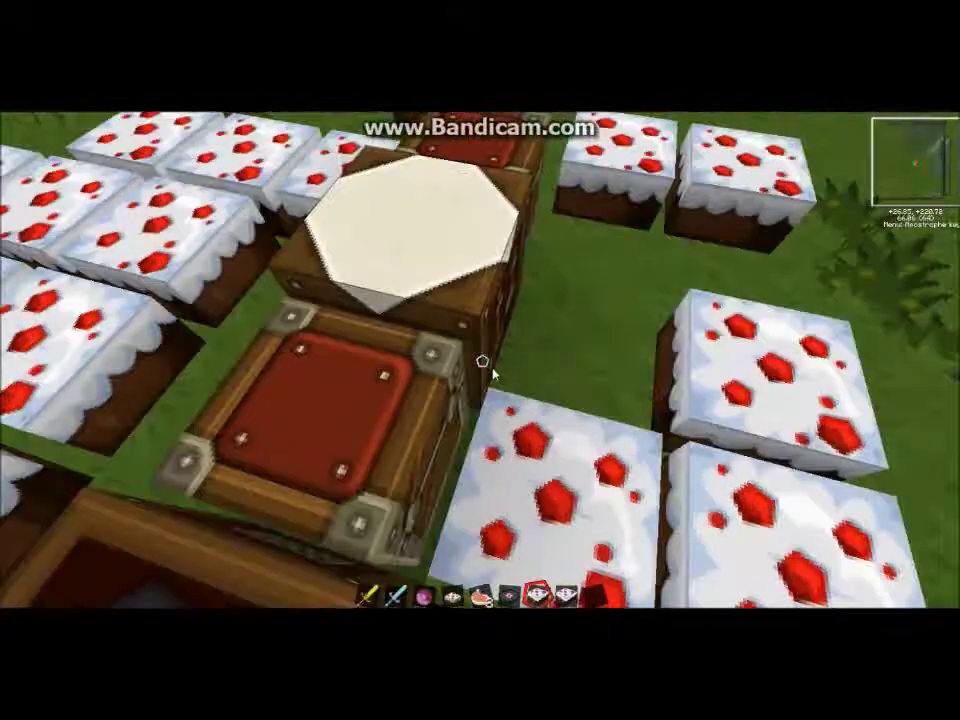
Equip the golden sword and examine the cakes placed around the chests and jukebox from all sides
{"action": "key", "text": "e"}
{"action": "key", "text": "e"}
{"action": "key", "text": "w"}
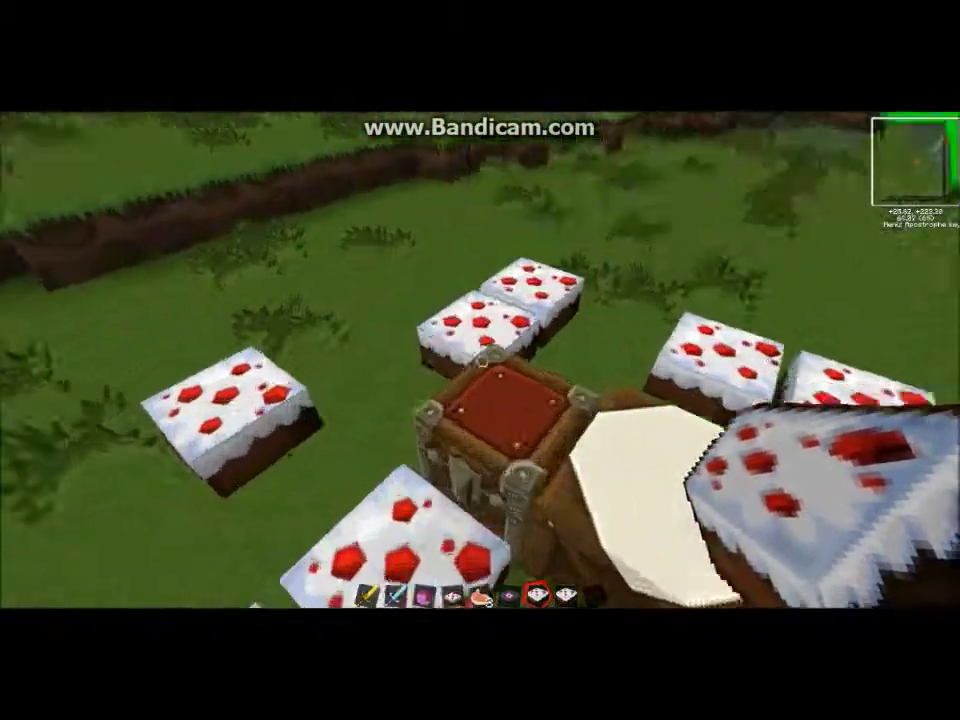
{"action": "key", "text": "1"}
{"action": "key", "text": "w"}
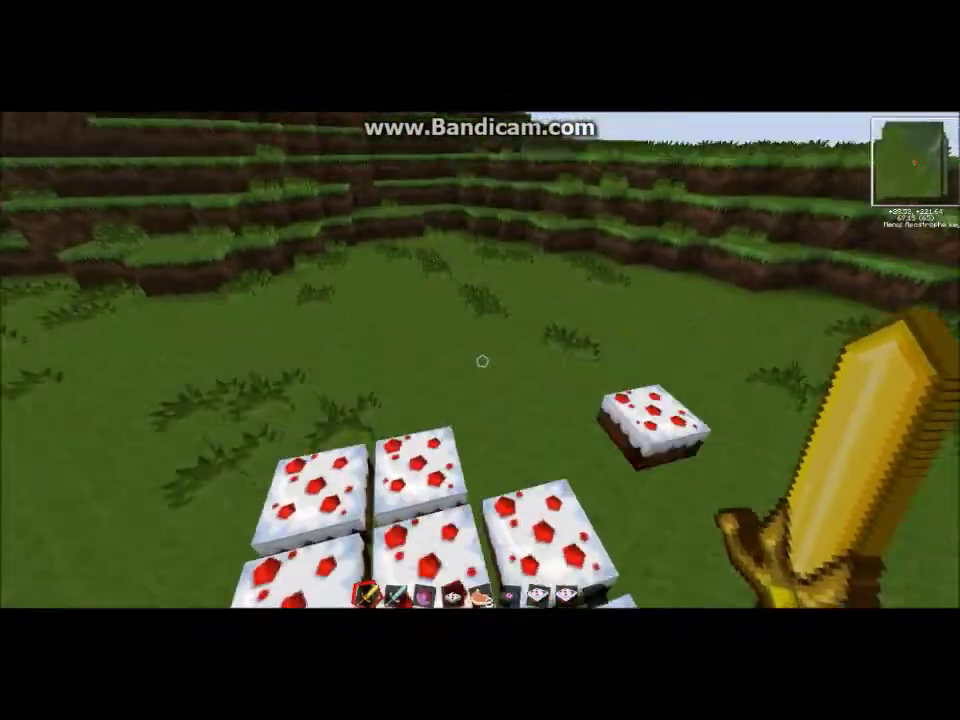
{"action": "key", "text": "w"}
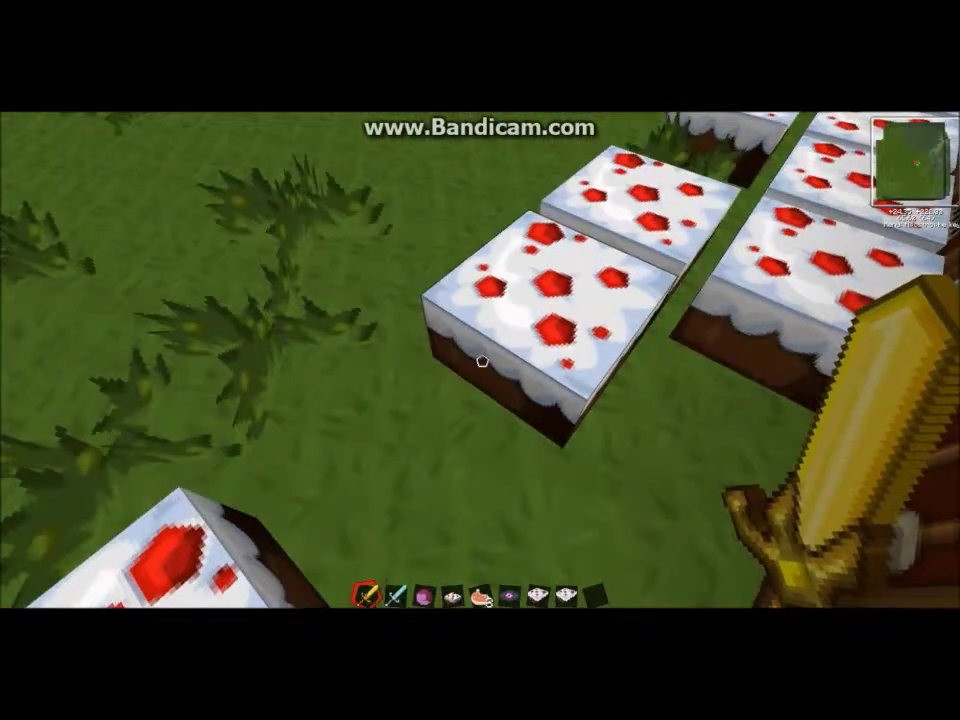
{"action": "key", "text": "w"}
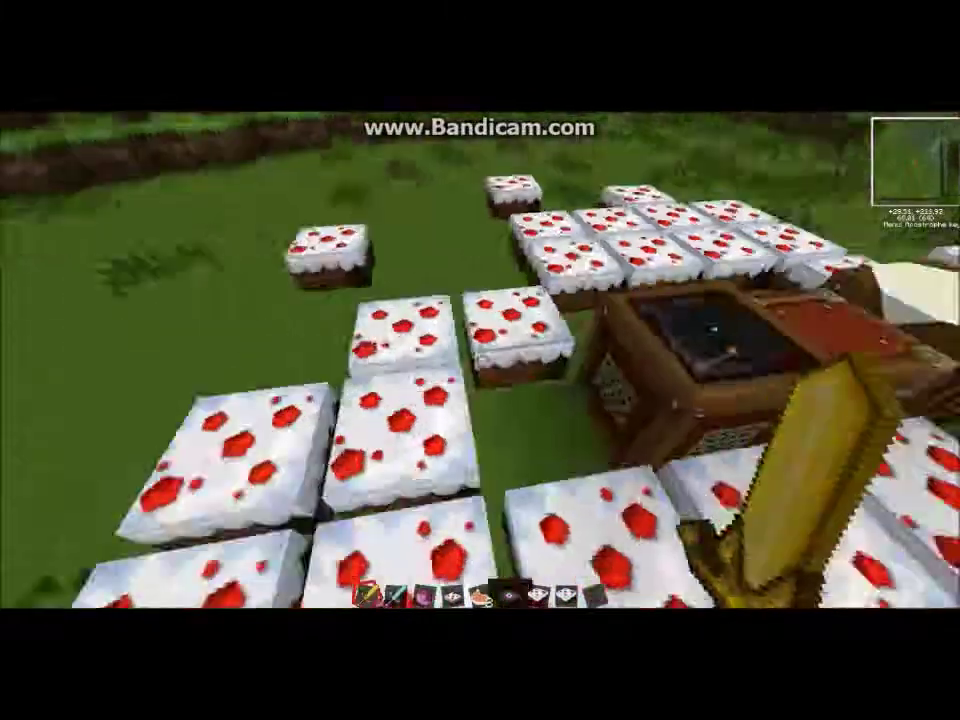
{"action": "key", "text": "w"}
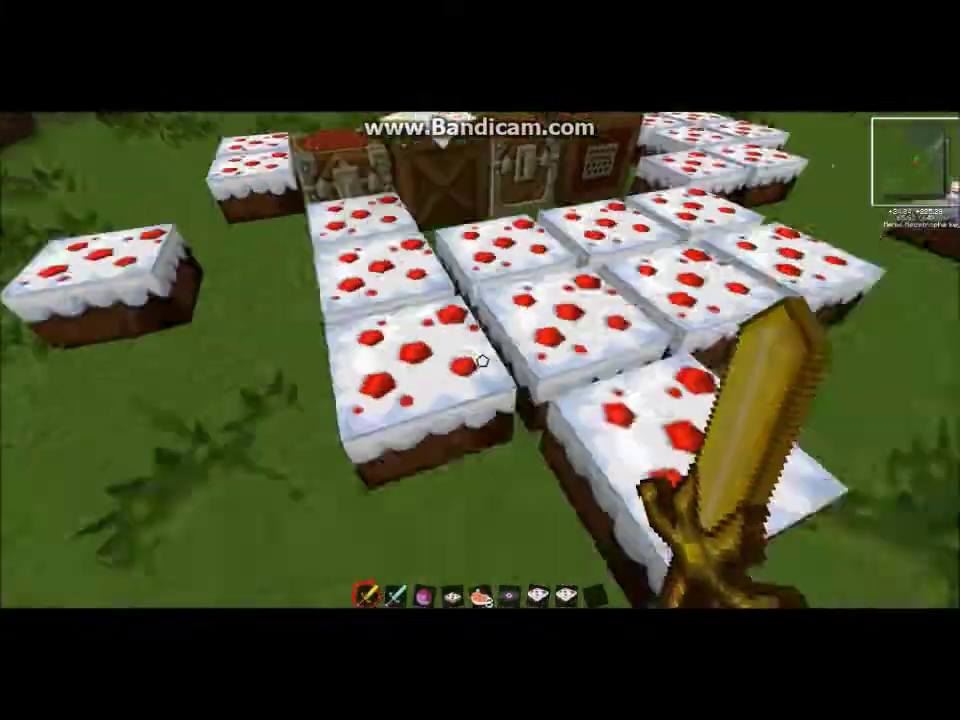
{"action": "key", "text": "w"}
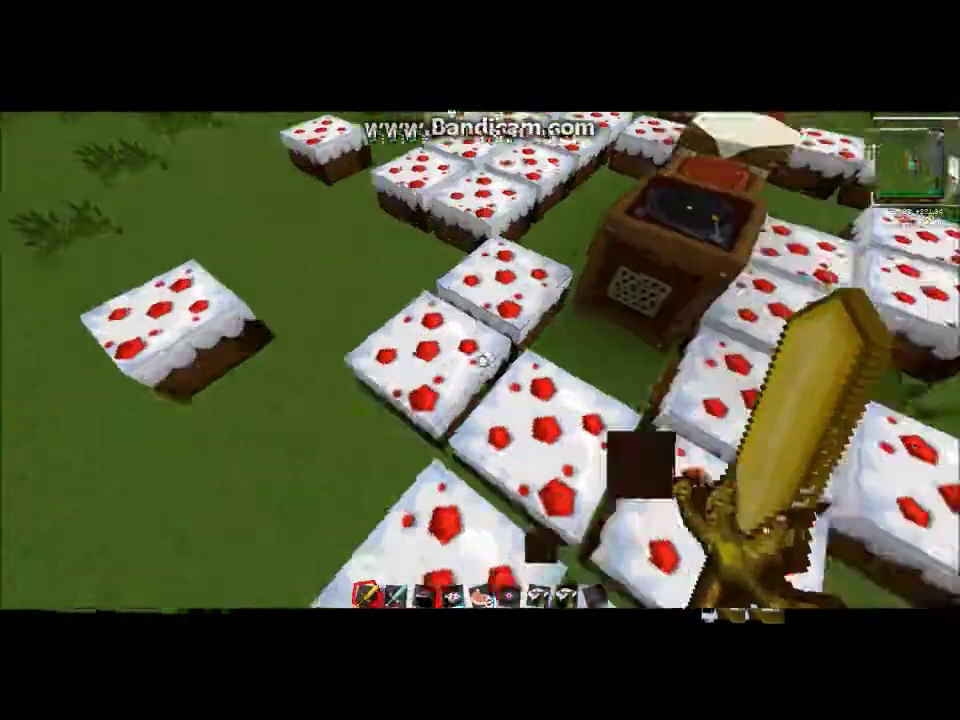